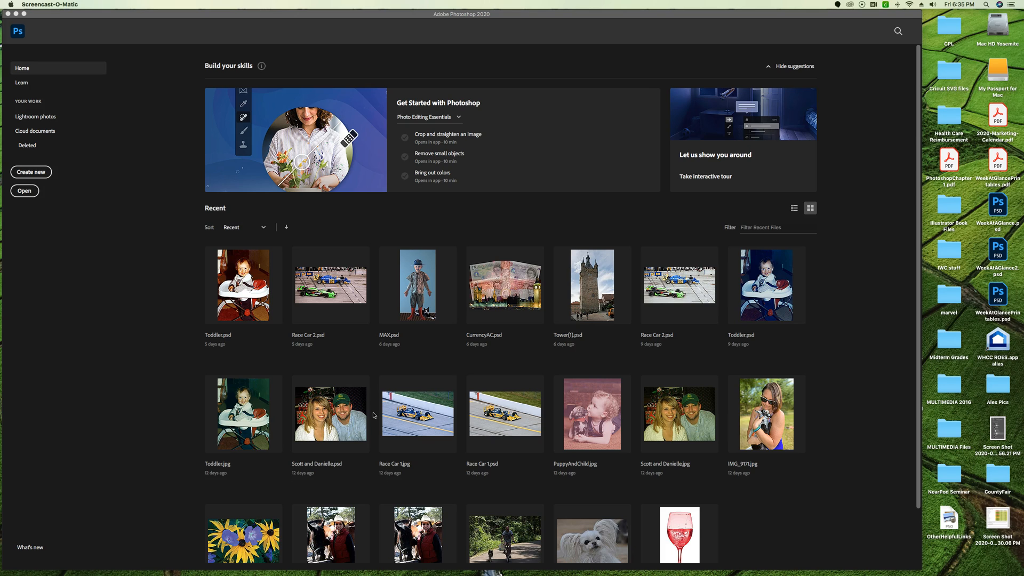
# Create a new document from the recent custom preset of 7 x 5 in at 300 ppi.
pyautogui.click(92, 206)
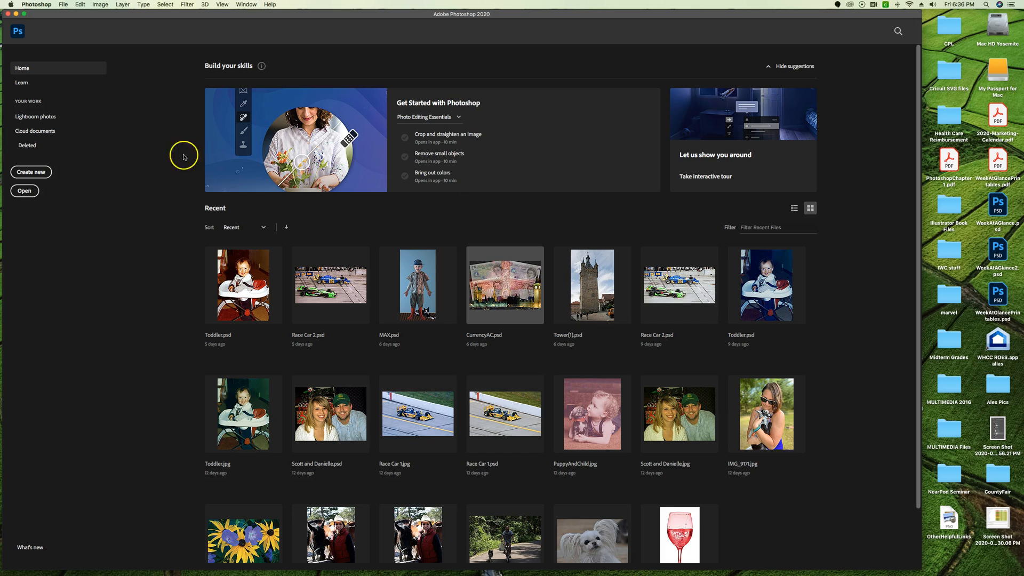
pyautogui.click(33, 173)
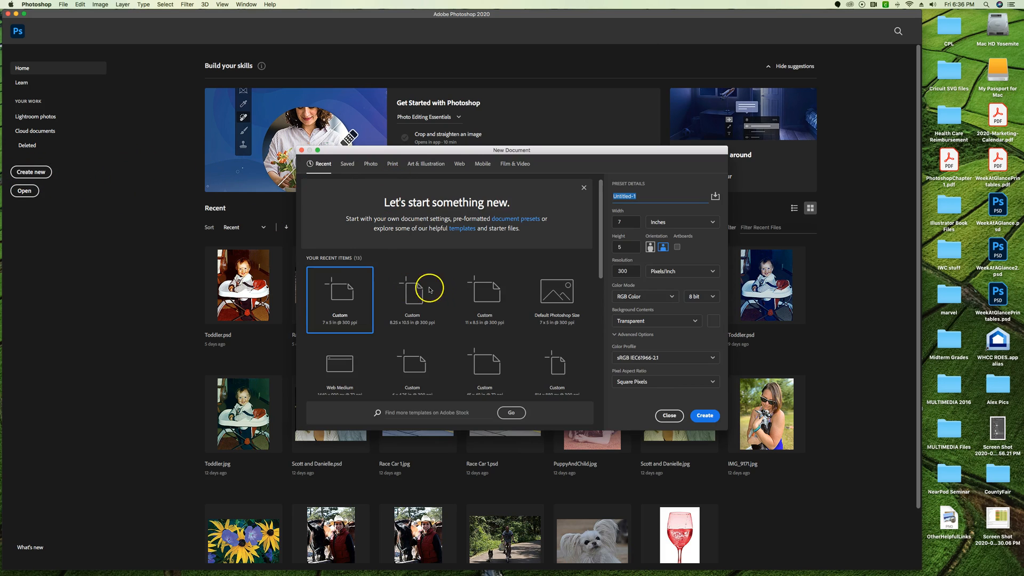
pyautogui.click(349, 292)
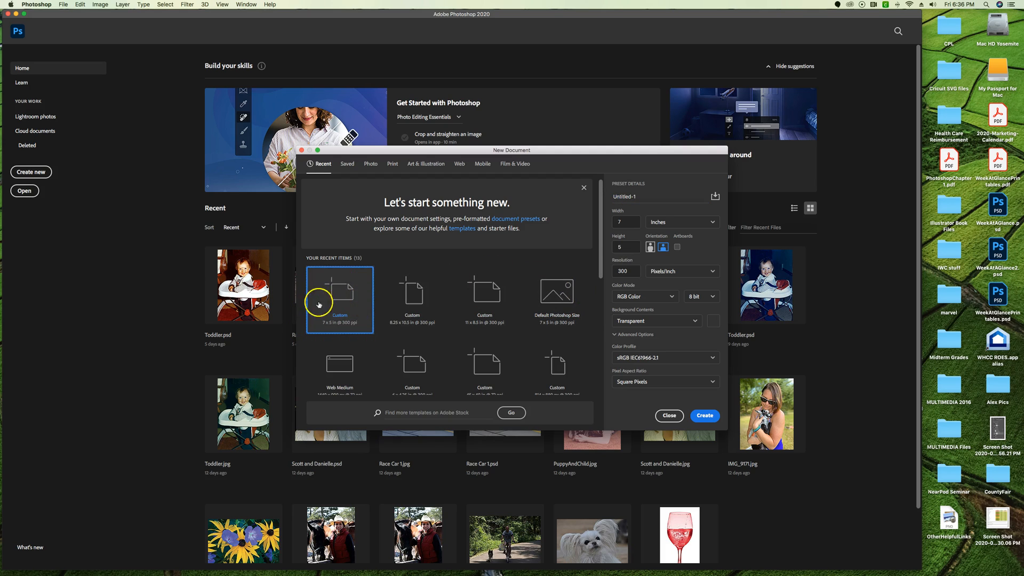
pyautogui.click(710, 419)
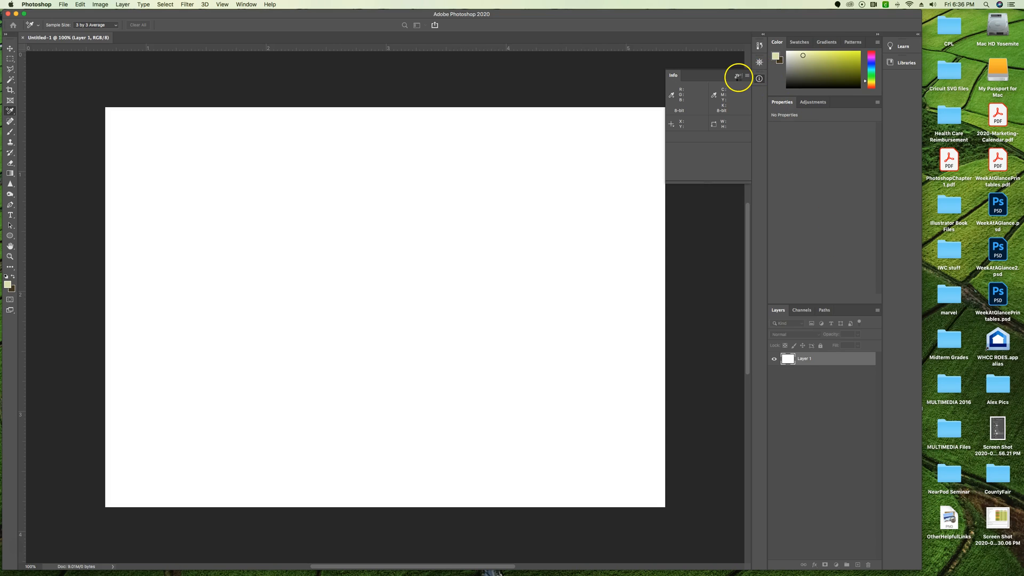
# Collapse the Info panel and widen the application window across the screen.
pyautogui.click(738, 77)
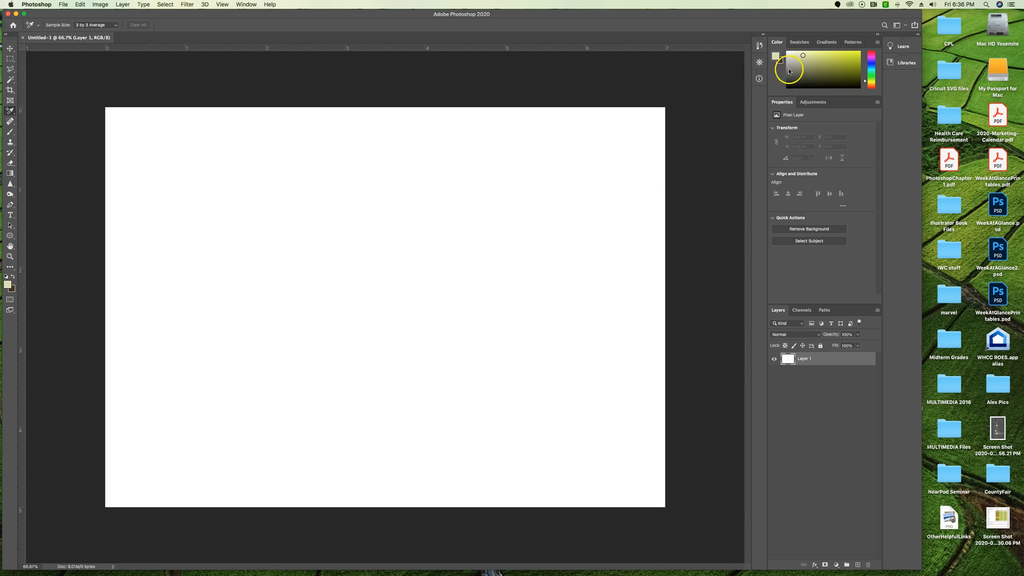
pyautogui.moveTo(990, 15); pyautogui.dragTo(1016, 18)
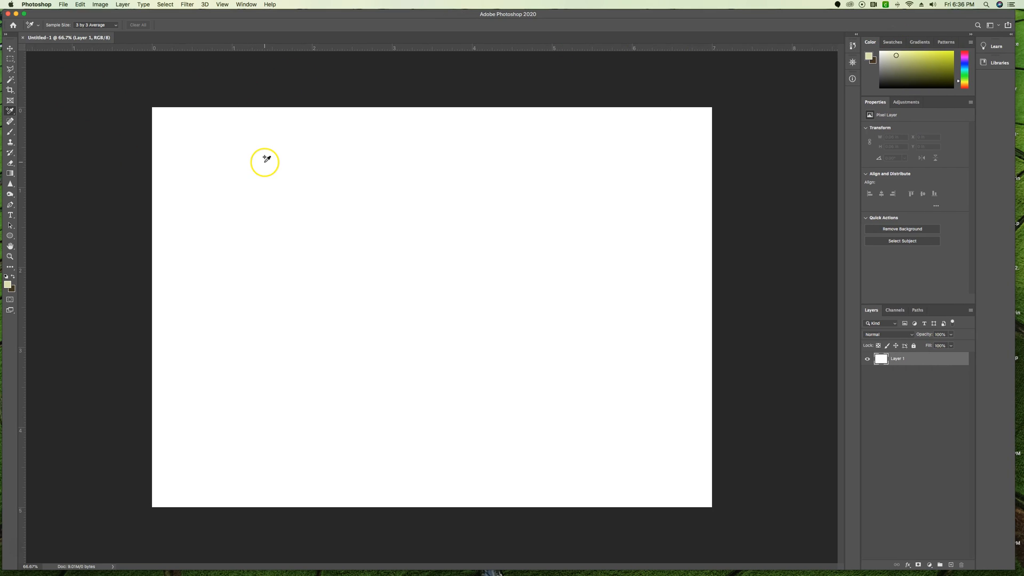
# Switch to the Artboard Tool hidden behind the Move Tool and return to the Move Tool.
pyautogui.click(11, 48)
pyautogui.click(45, 56)
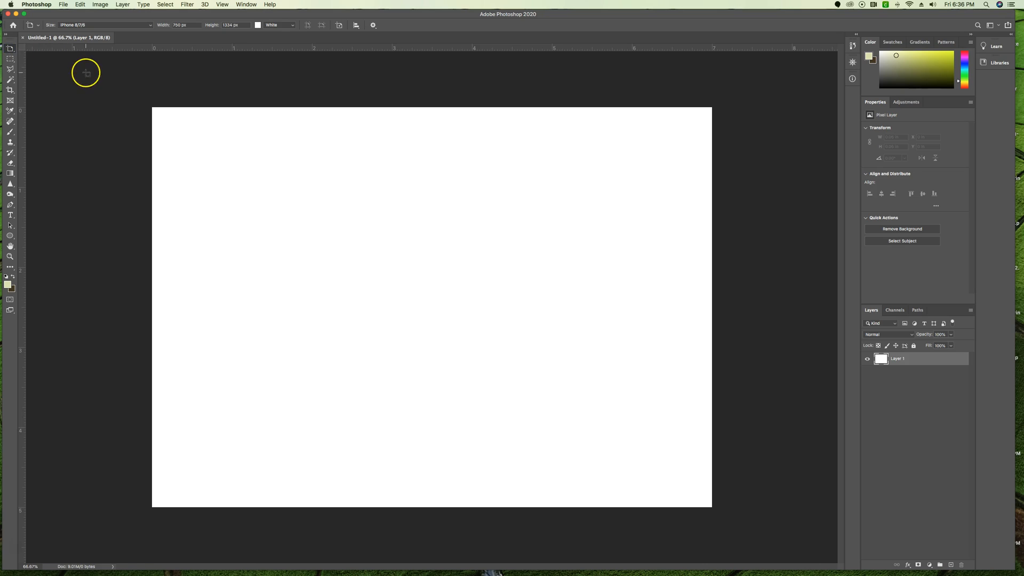
pyautogui.click(10, 48)
pyautogui.click(40, 49)
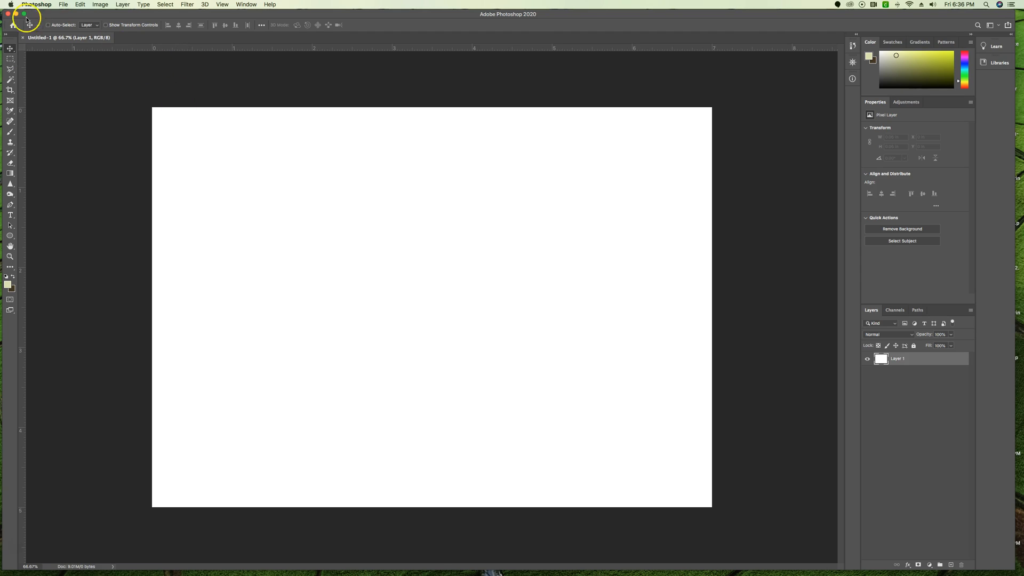
# Activate the Gradient Tool and set the foreground color to blue (1238dc).
pyautogui.click(14, 179)
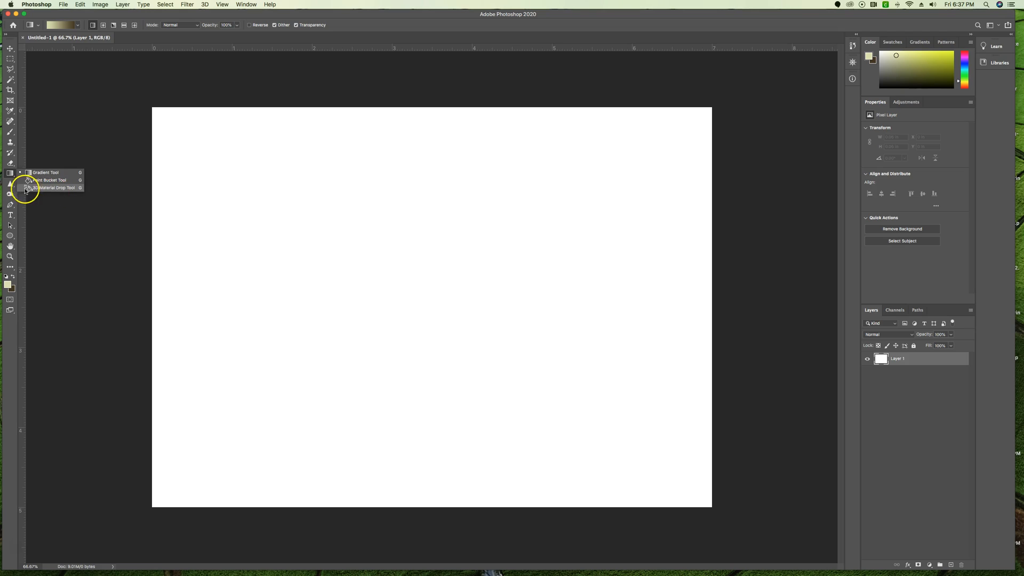
pyautogui.click(33, 173)
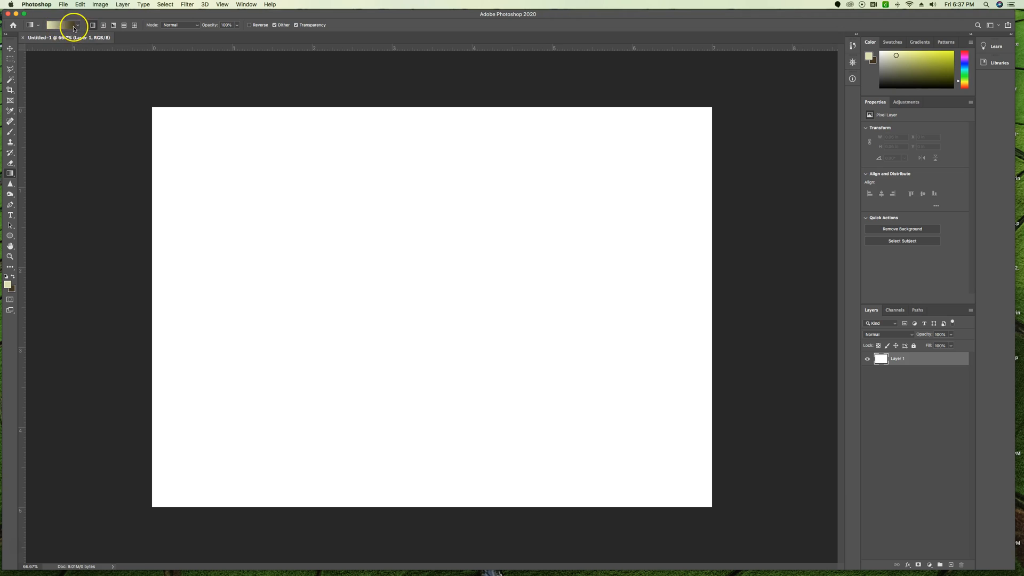
pyautogui.click(8, 286)
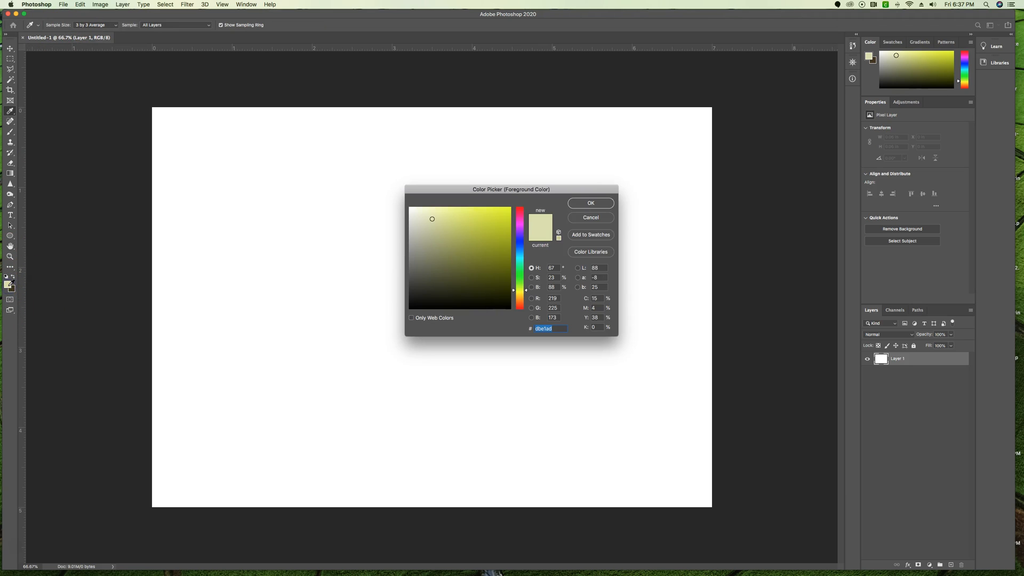
pyautogui.click(519, 244)
pyautogui.click(502, 221)
pyautogui.click(598, 204)
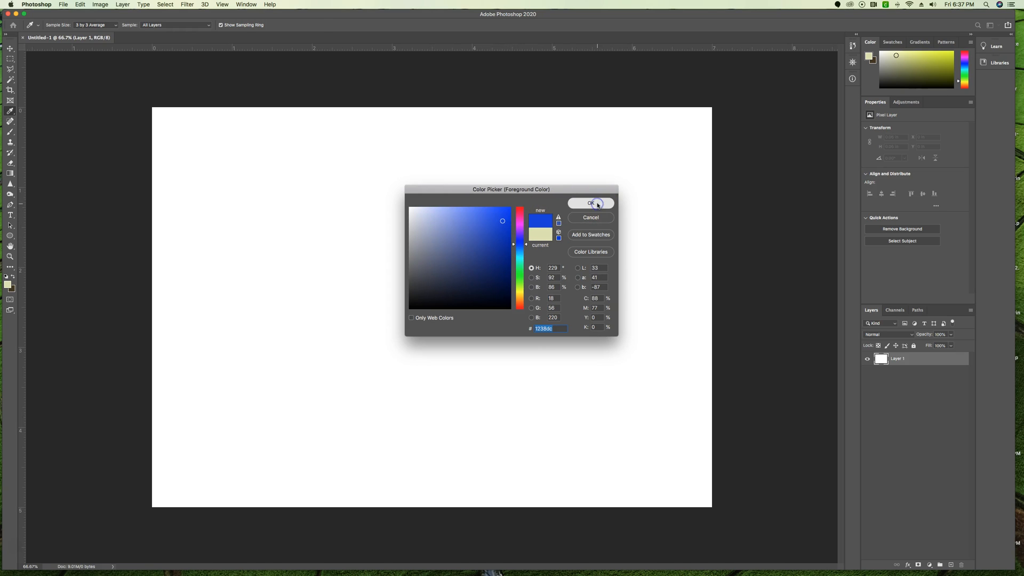
# Set the background color to a bright yellow.
pyautogui.click(12, 288)
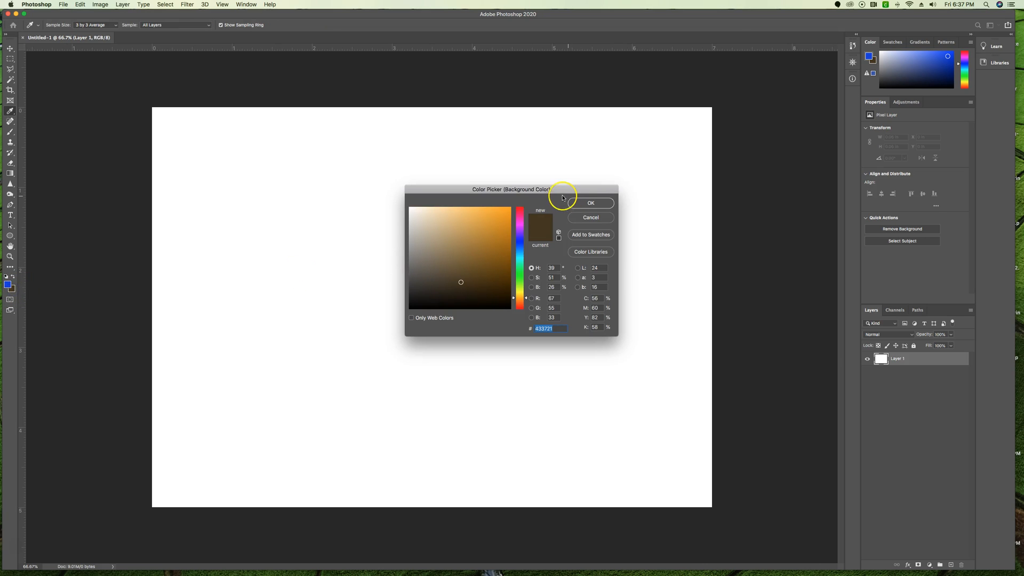
pyautogui.click(520, 292)
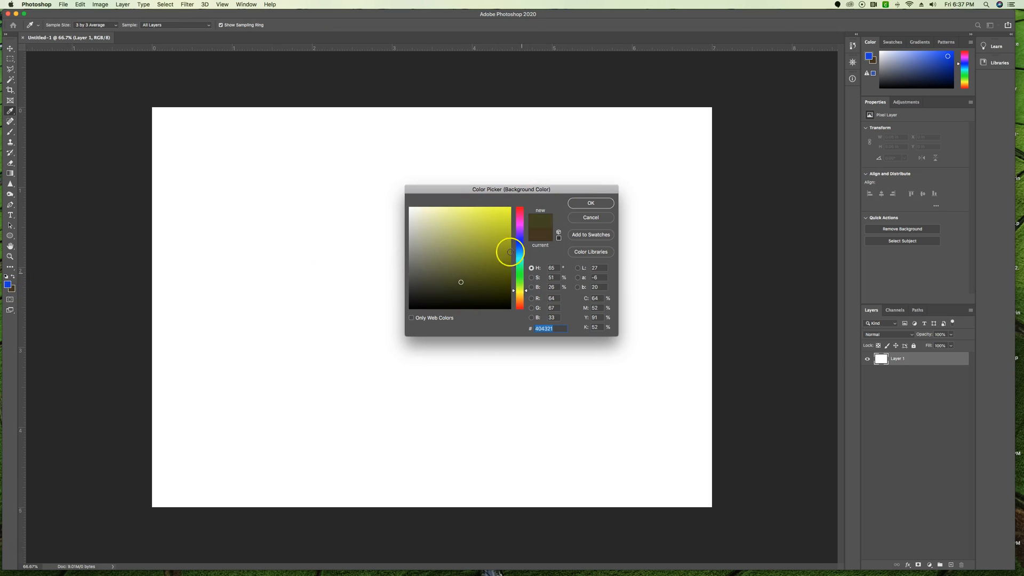
pyautogui.click(485, 211)
pyautogui.click(588, 205)
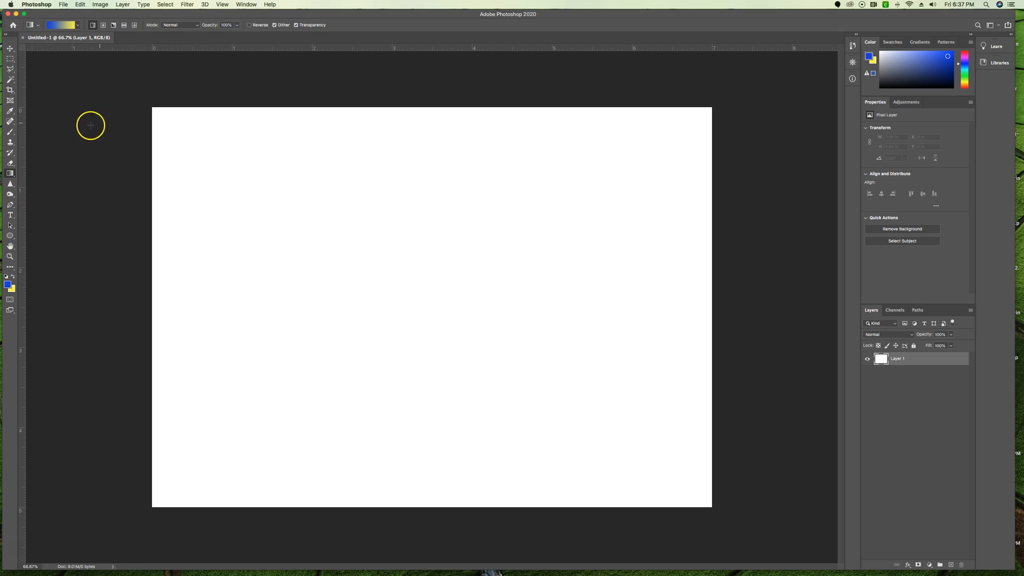
pyautogui.click(37, 28)
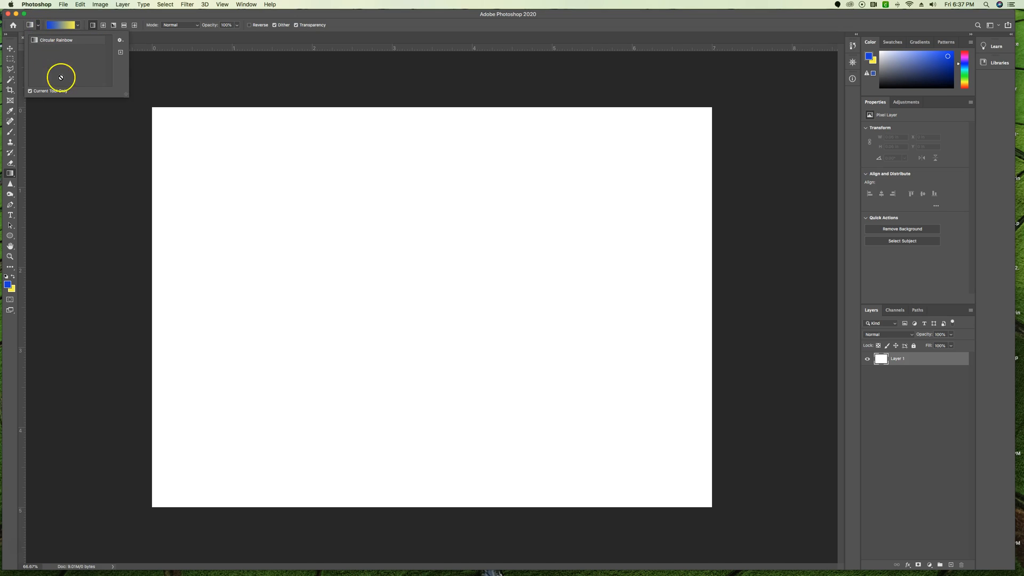
pyautogui.click(59, 146)
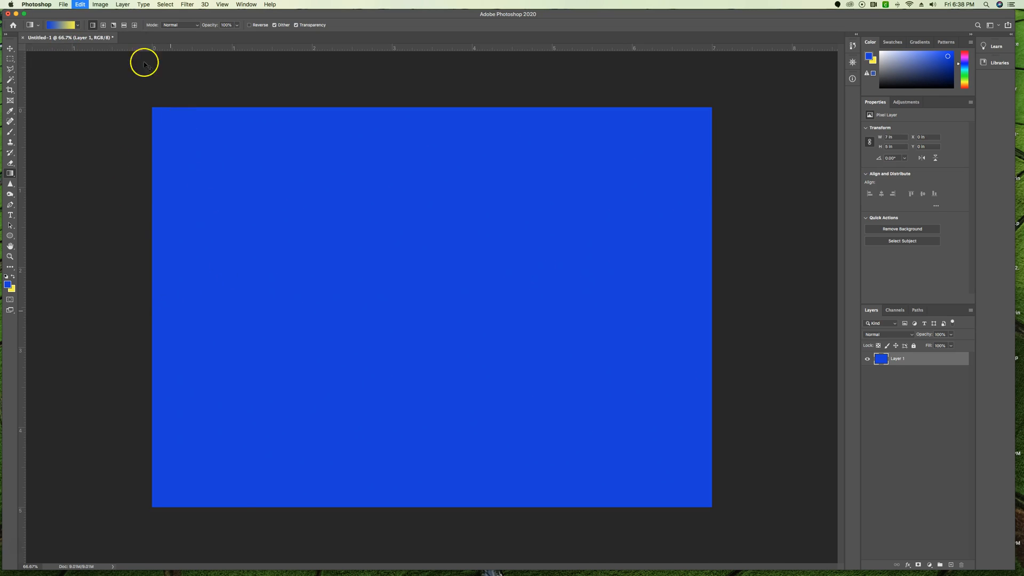
pyautogui.press('super+z')
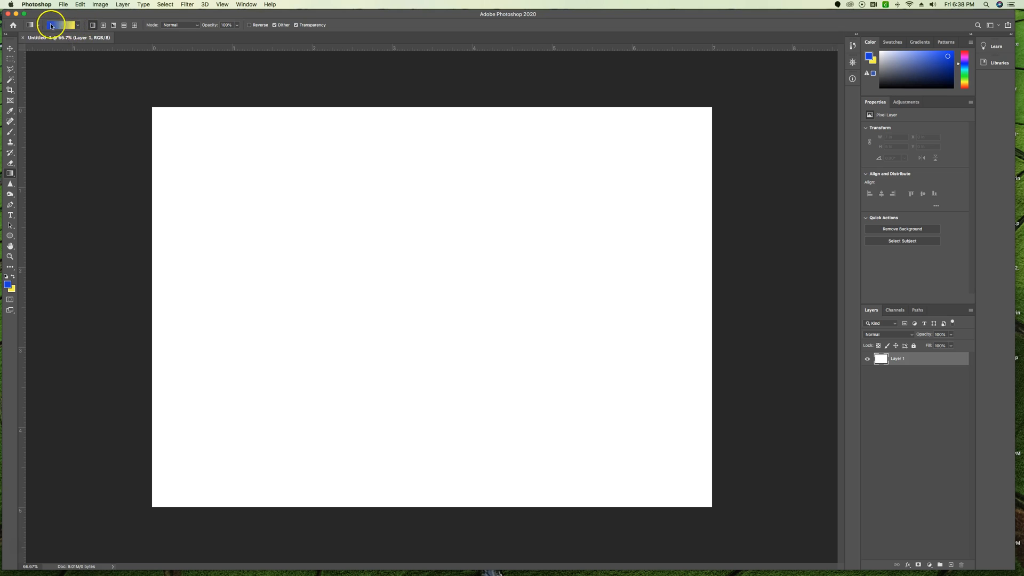
# Examine the gradient presets in the Cloud, Iridescent, Pastels and Neutrals groups.
pyautogui.click(78, 26)
pyautogui.scroll(-2, 71, 71)
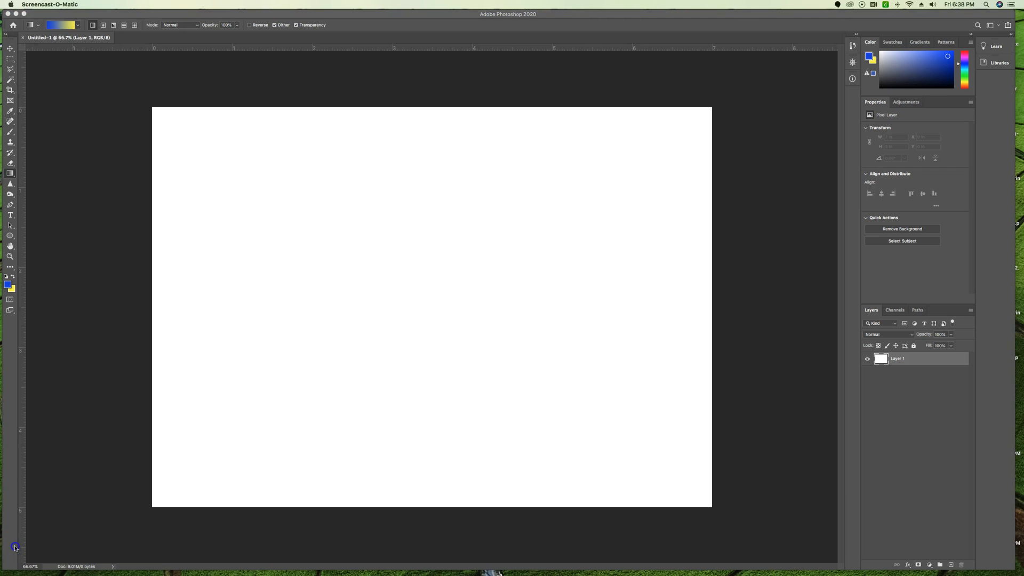
pyautogui.click(78, 25)
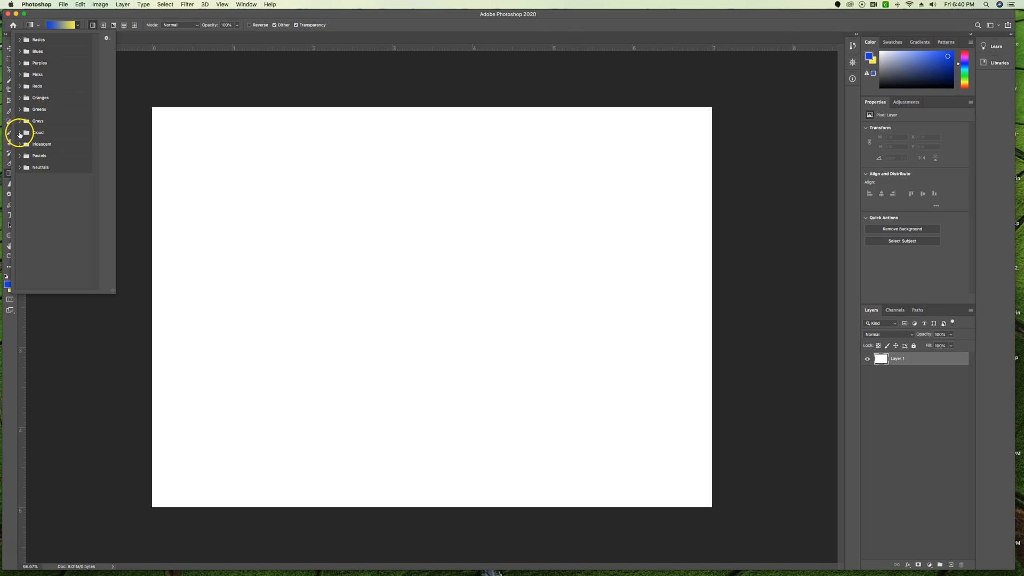
pyautogui.click(20, 133)
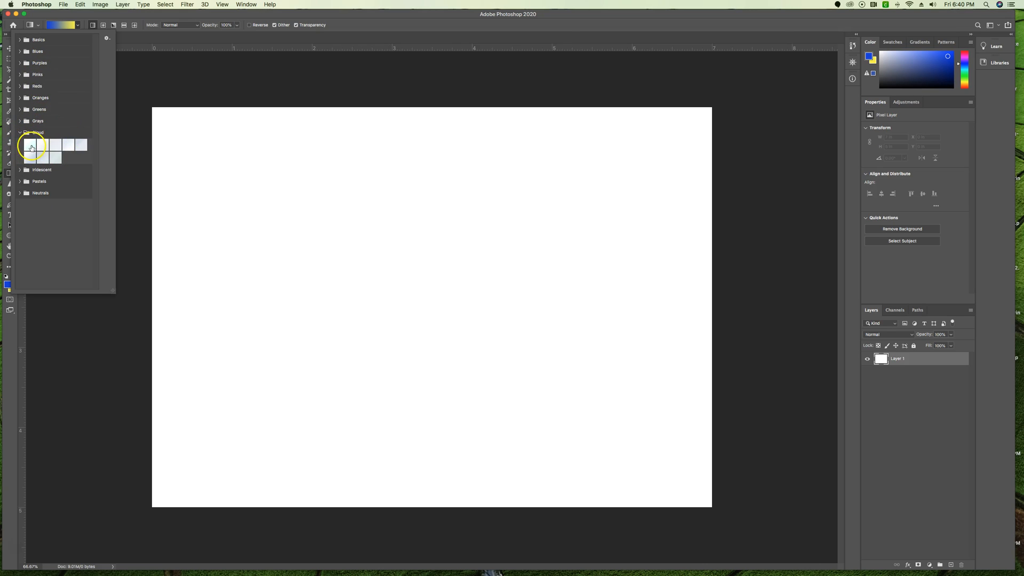
pyautogui.click(20, 133)
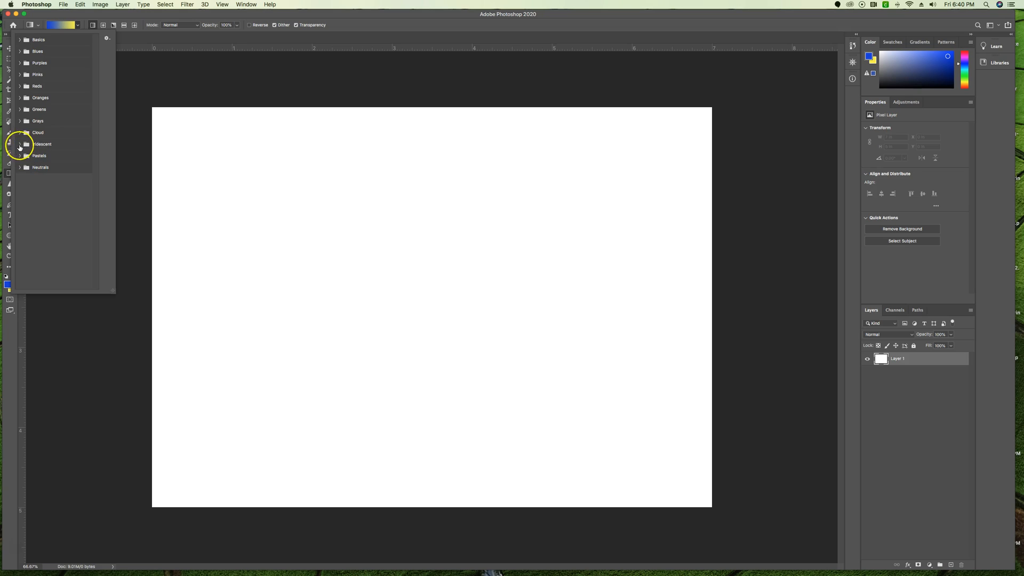
pyautogui.click(18, 144)
pyautogui.click(18, 145)
pyautogui.click(20, 156)
pyautogui.click(19, 156)
pyautogui.click(21, 167)
pyautogui.click(21, 168)
# Choose the first gradient preset in the Basics group, blending the blue foreground into the yellow background.
pyautogui.click(19, 40)
pyautogui.click(29, 54)
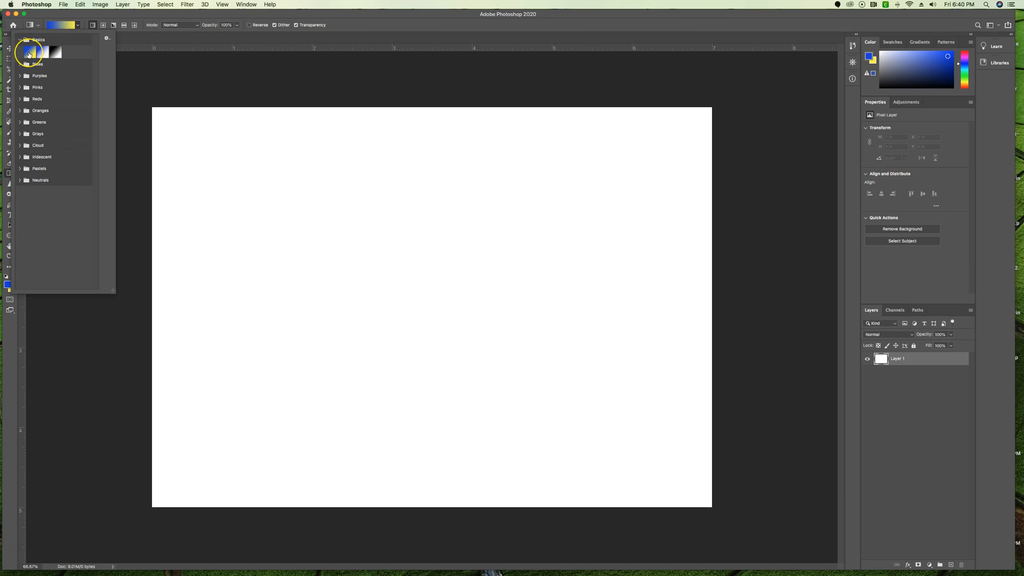
pyautogui.click(34, 53)
pyautogui.doubleClick(31, 53)
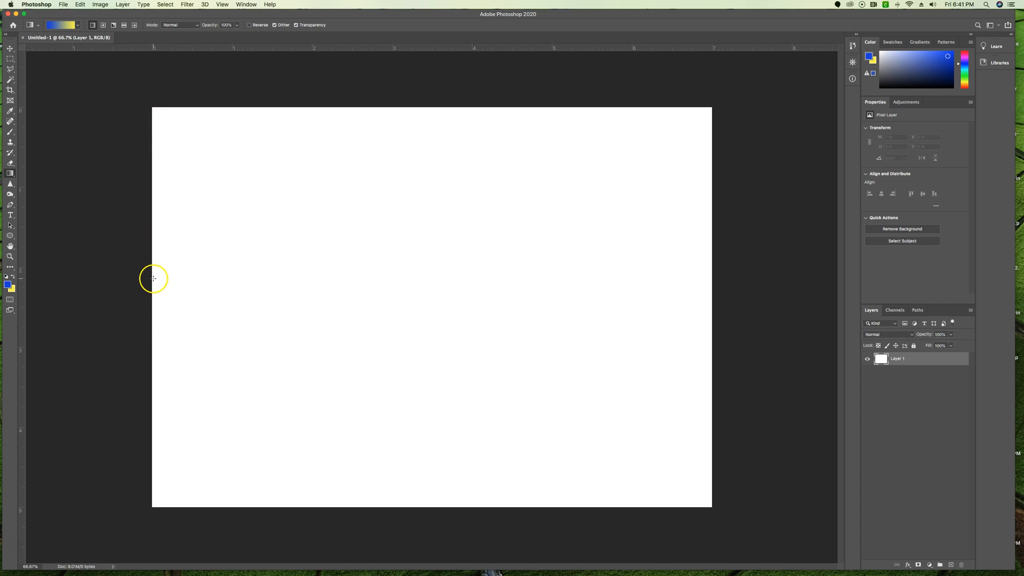
# Fill the canvas with linear gradients drawn horizontally, vertically, and diagonally from the canvas's lower-left corner to its upper-right corner.
pyautogui.moveTo(152, 279); pyautogui.dragTo(492, 281)
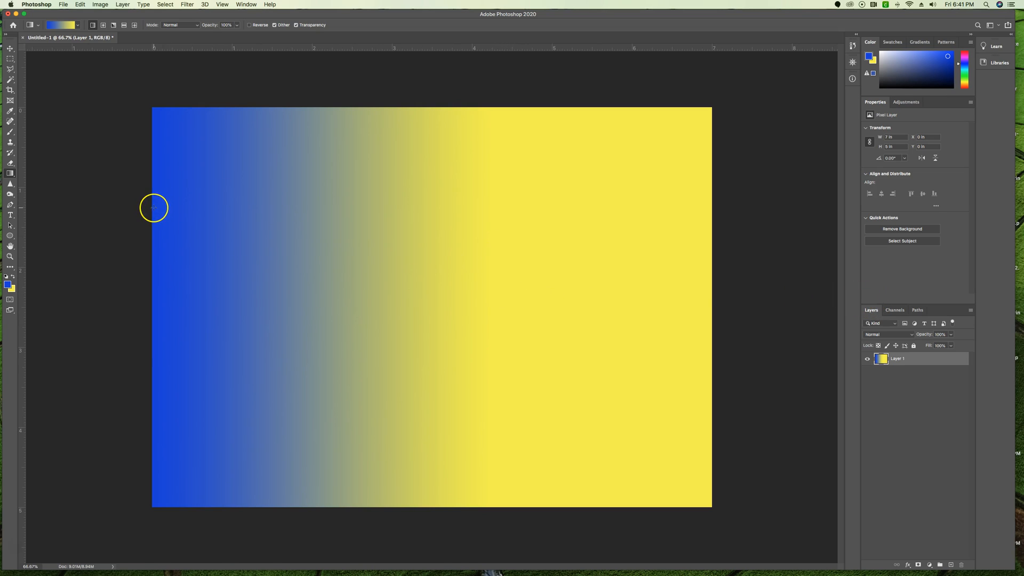
pyautogui.moveTo(151, 208); pyautogui.dragTo(712, 207)
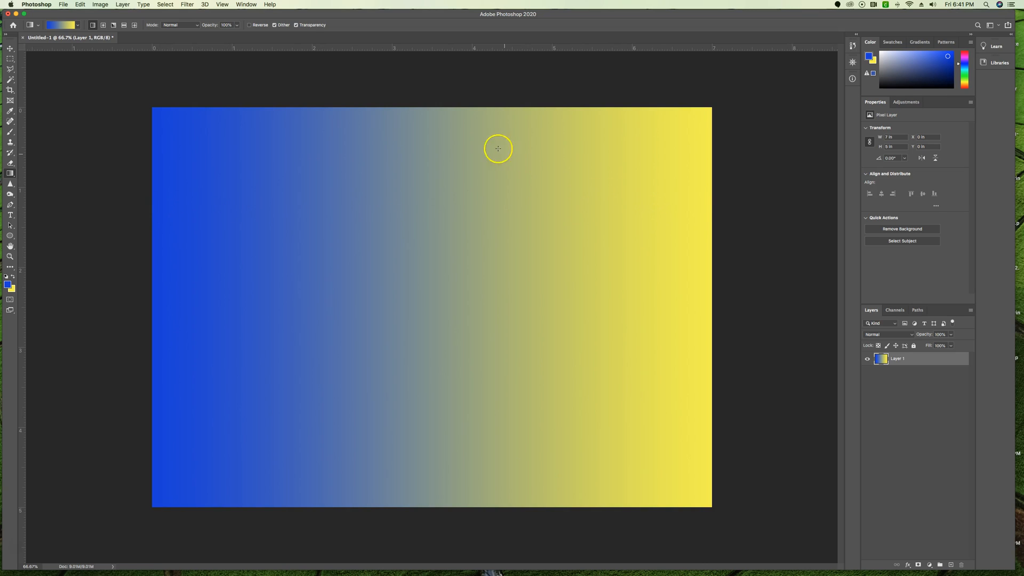
pyautogui.moveTo(403, 113); pyautogui.dragTo(400, 505)
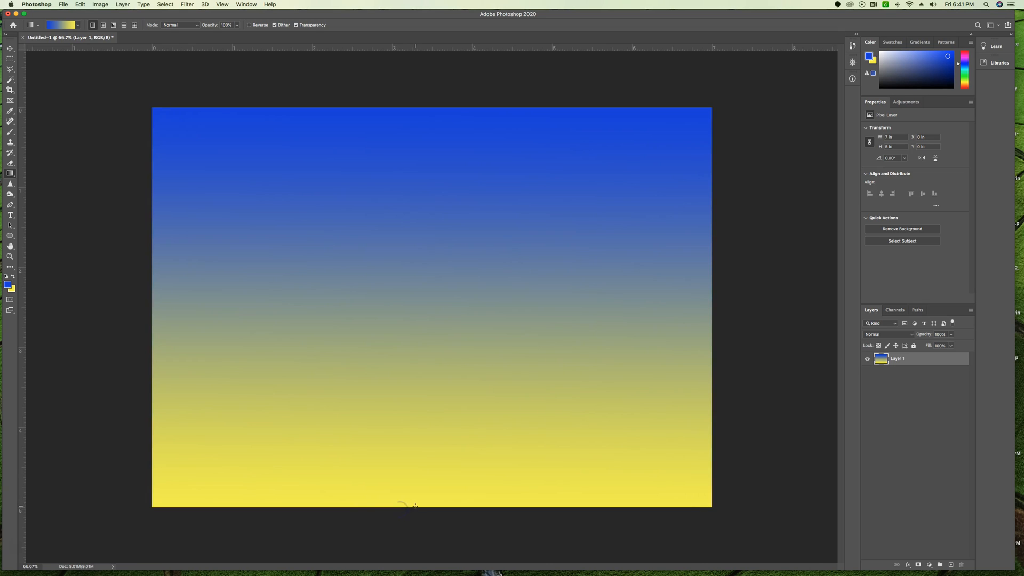
pyautogui.moveTo(429, 105); pyautogui.dragTo(429, 105)
pyautogui.moveTo(432, 154); pyautogui.dragTo(452, 508)
pyautogui.moveTo(151, 506); pyautogui.dragTo(711, 107)
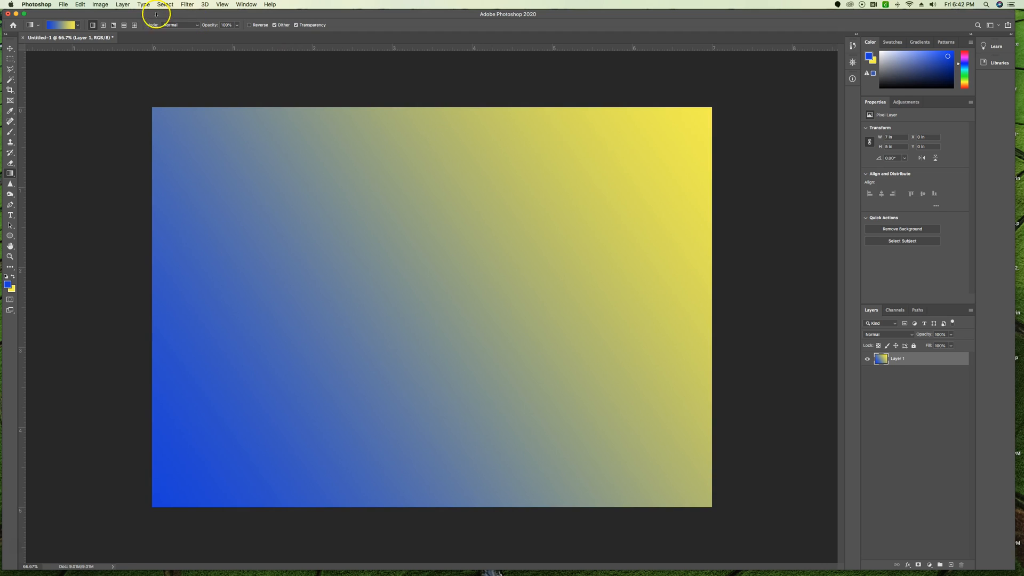
# Switch to the Radial Gradient style and fill the canvas from near its center out to its right edge.
pyautogui.click(93, 25)
pyautogui.click(104, 26)
pyautogui.moveTo(473, 294); pyautogui.dragTo(590, 294)
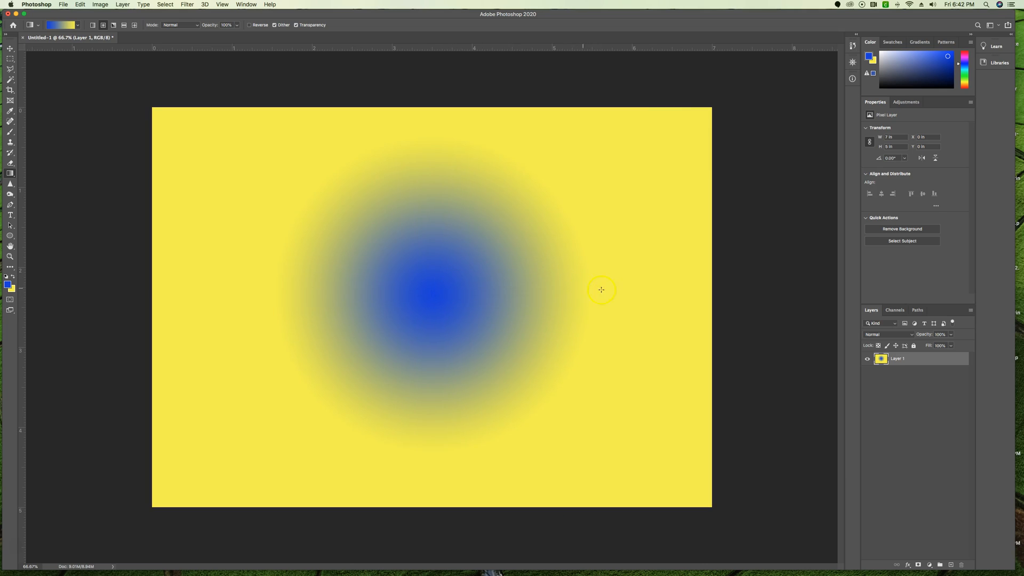
pyautogui.moveTo(444, 294); pyautogui.dragTo(577, 296)
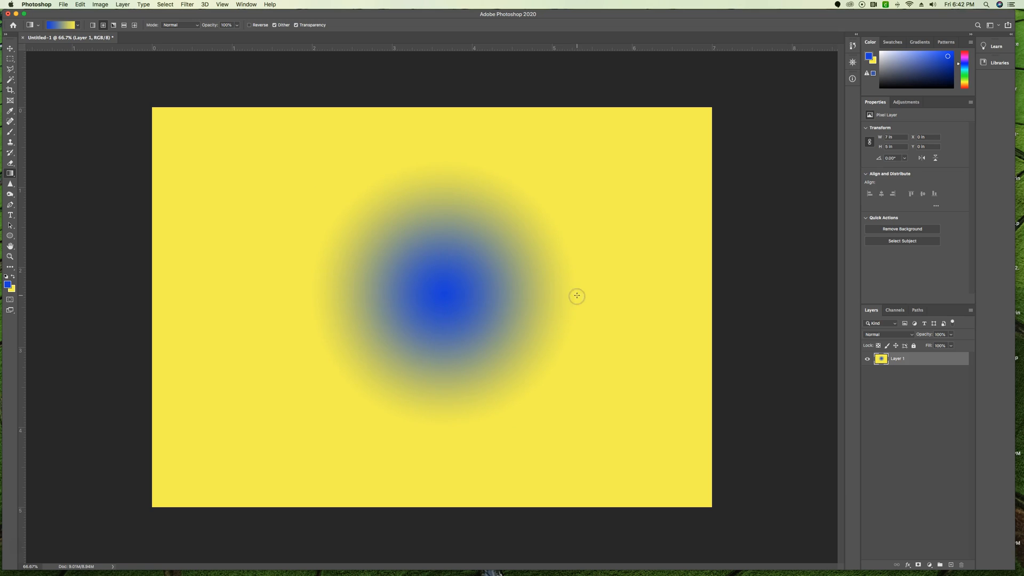
pyautogui.moveTo(445, 293); pyautogui.dragTo(709, 293)
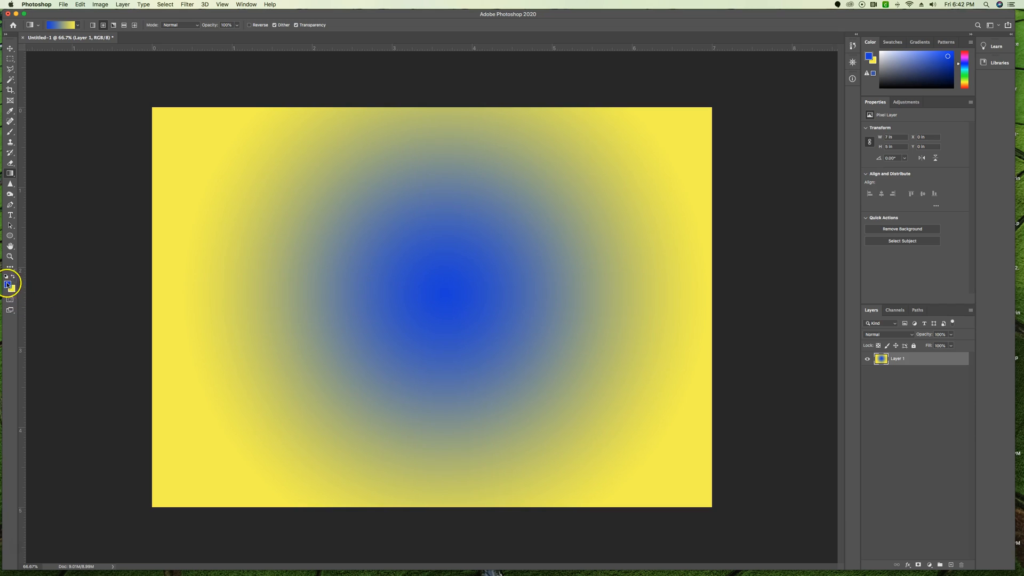
# Swap the foreground and background colors and redraw the radial gradient from the canvas center to its right edge.
pyautogui.click(13, 278)
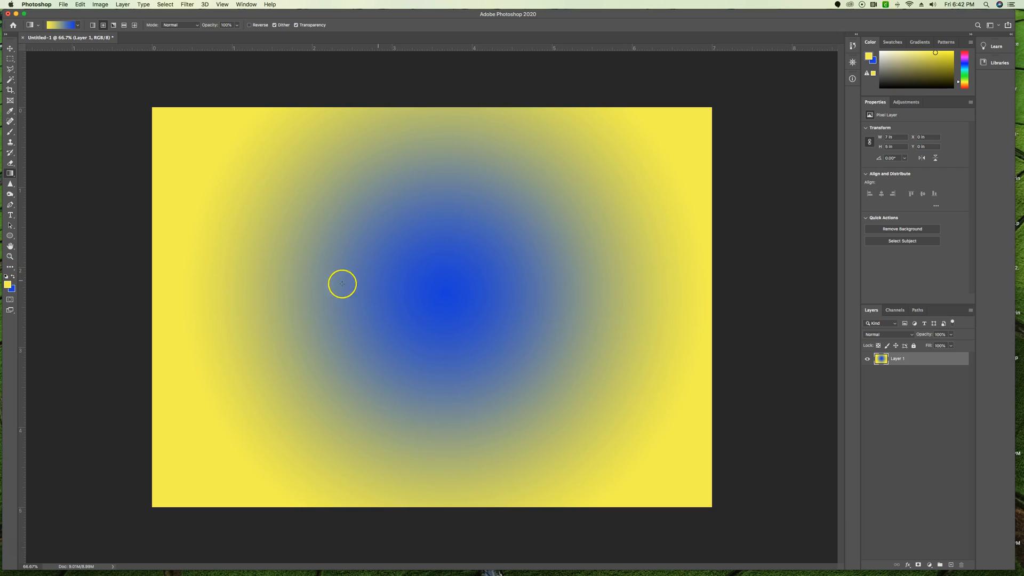
pyautogui.moveTo(436, 297); pyautogui.dragTo(713, 298)
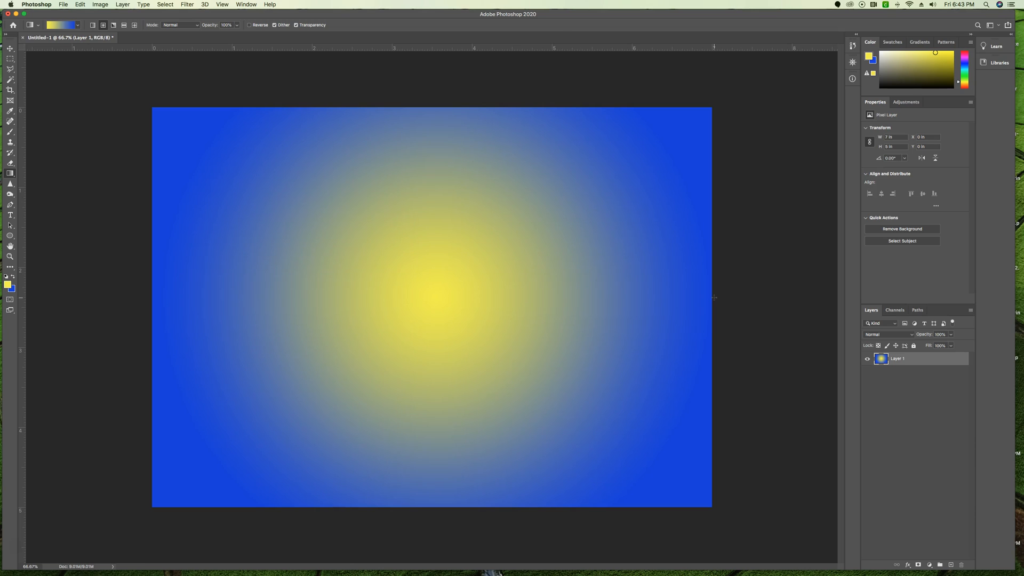
# Switch to the Angle Gradient style and draw it from the canvas's upper-left corner, and again horizontally from a point left of center.
pyautogui.click(113, 25)
pyautogui.moveTo(151, 107); pyautogui.dragTo(444, 303)
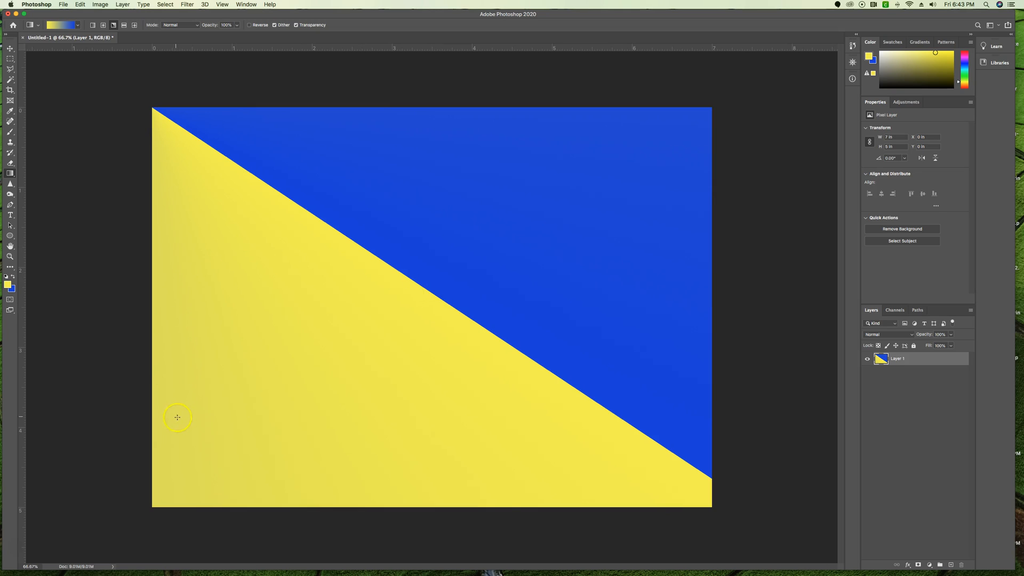
pyautogui.moveTo(279, 244); pyautogui.dragTo(542, 243)
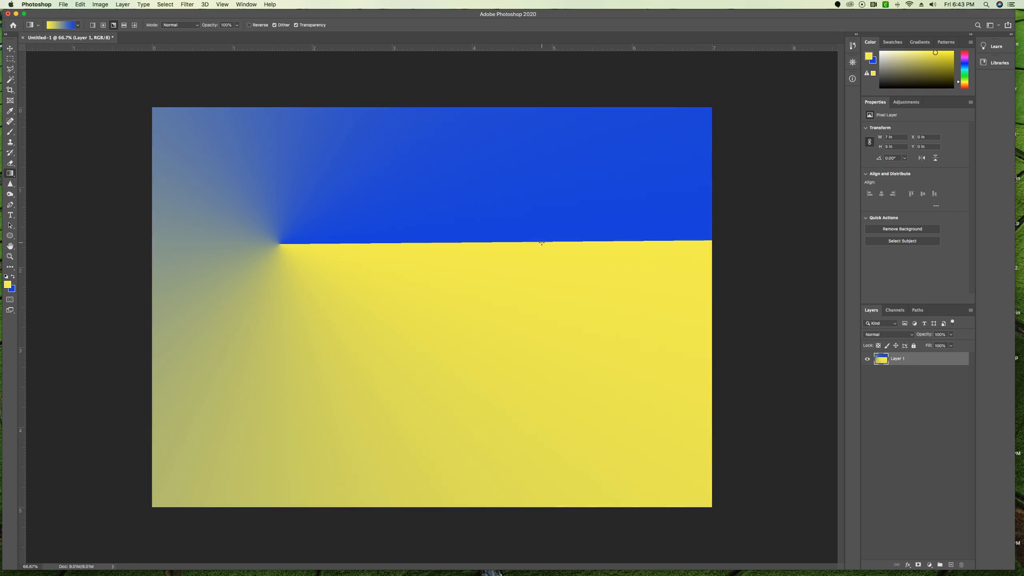
# Redraw the angle gradient from several start points and directions, ending with one from the canvas's upper-left corner to its lower-right corner.
pyautogui.moveTo(386, 293); pyautogui.dragTo(621, 292)
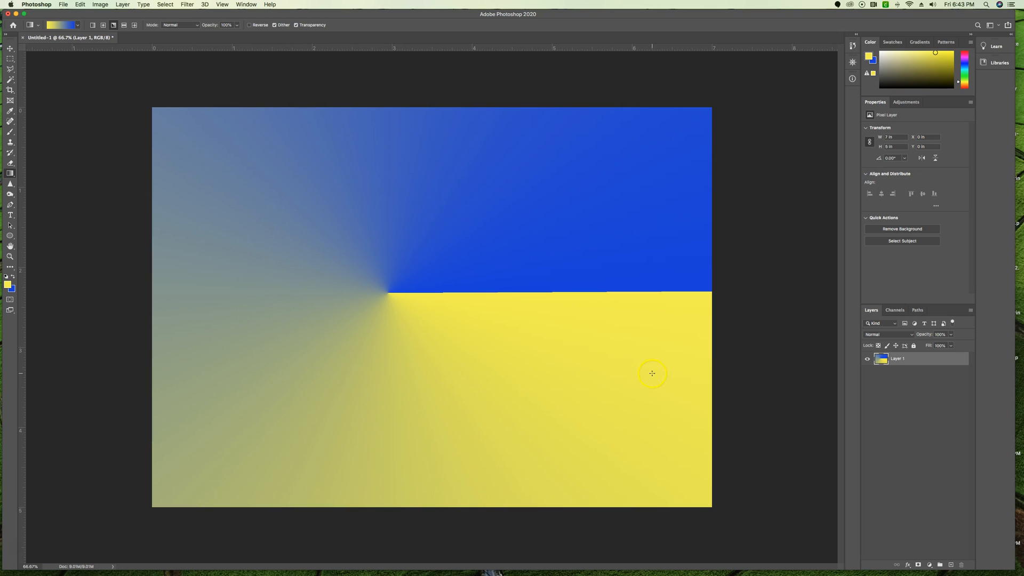
pyautogui.moveTo(303, 373); pyautogui.dragTo(579, 187)
pyautogui.moveTo(453, 169); pyautogui.dragTo(565, 353)
pyautogui.moveTo(269, 270); pyautogui.dragTo(493, 166)
pyautogui.moveTo(146, 103); pyautogui.dragTo(799, 569)
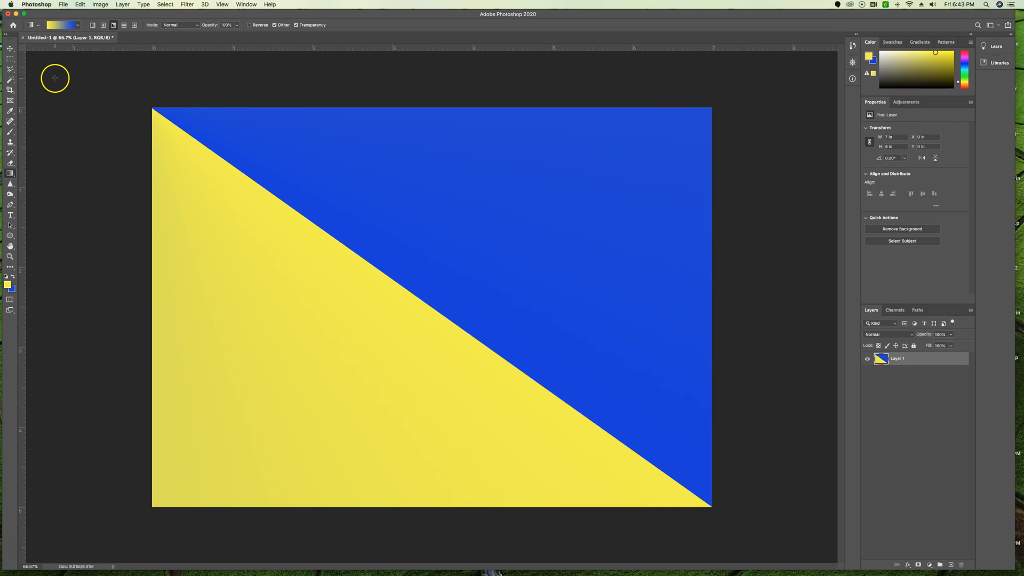
# Switch to the Reflected Gradient style and draw it upward at several lengths, ending with one from the canvas's bottom edge to its top edge.
pyautogui.click(125, 25)
pyautogui.click(125, 26)
pyautogui.moveTo(419, 321); pyautogui.dragTo(425, 169)
pyautogui.moveTo(419, 444); pyautogui.dragTo(396, 107)
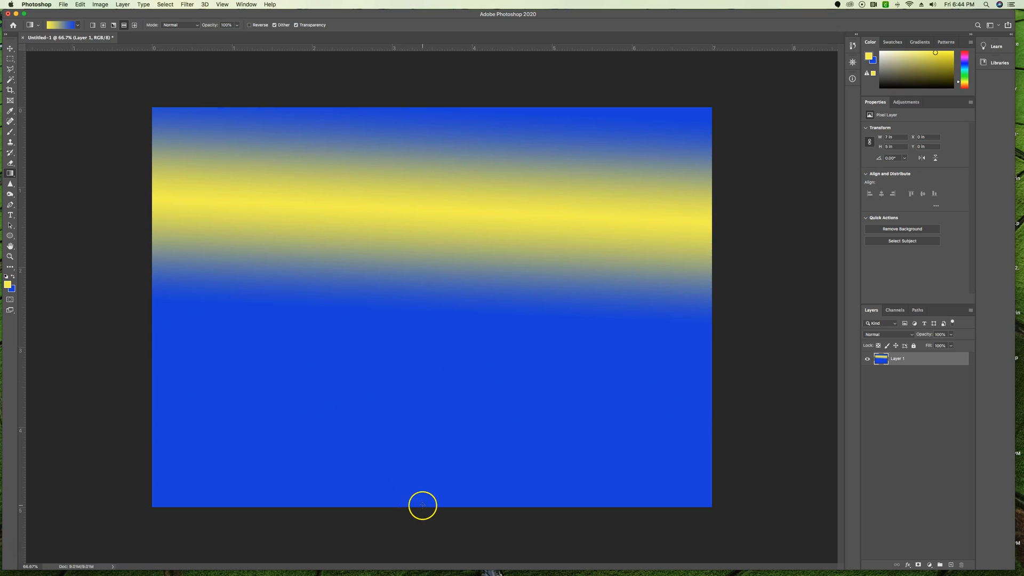
pyautogui.moveTo(424, 507); pyautogui.dragTo(421, 107)
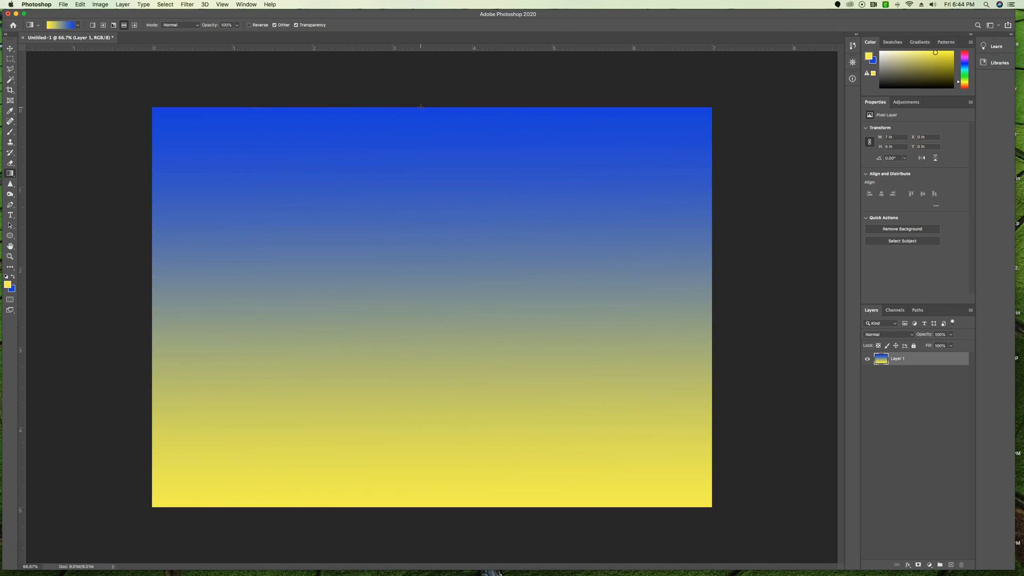
# Redraw the reflected gradient at varied angles and lengths, ending with a diagonal from the canvas center toward its lower-right corner.
pyautogui.moveTo(378, 221); pyautogui.dragTo(415, 191)
pyautogui.hotkey('ctrl', 'z')
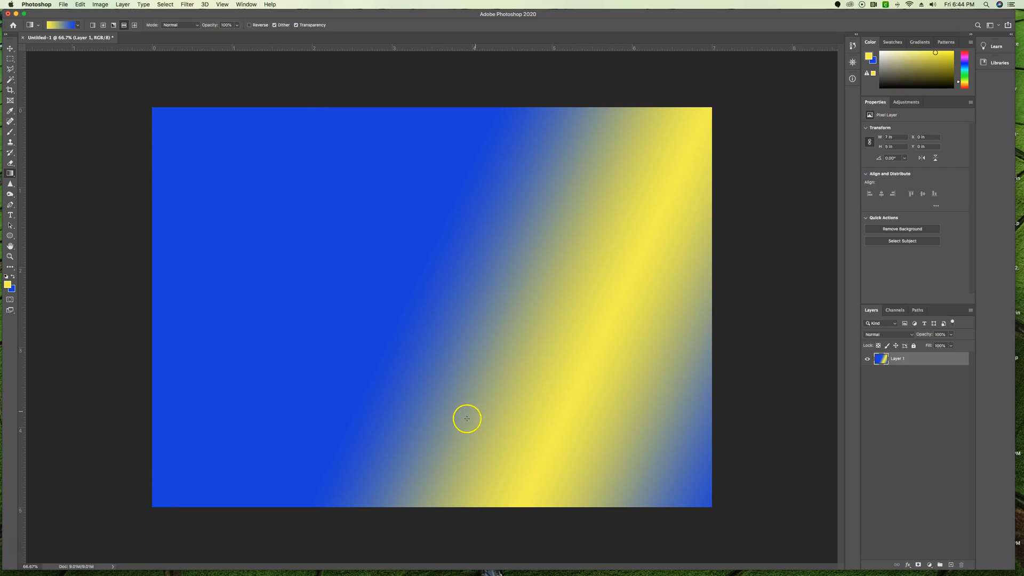
pyautogui.moveTo(407, 441); pyautogui.dragTo(403, 230)
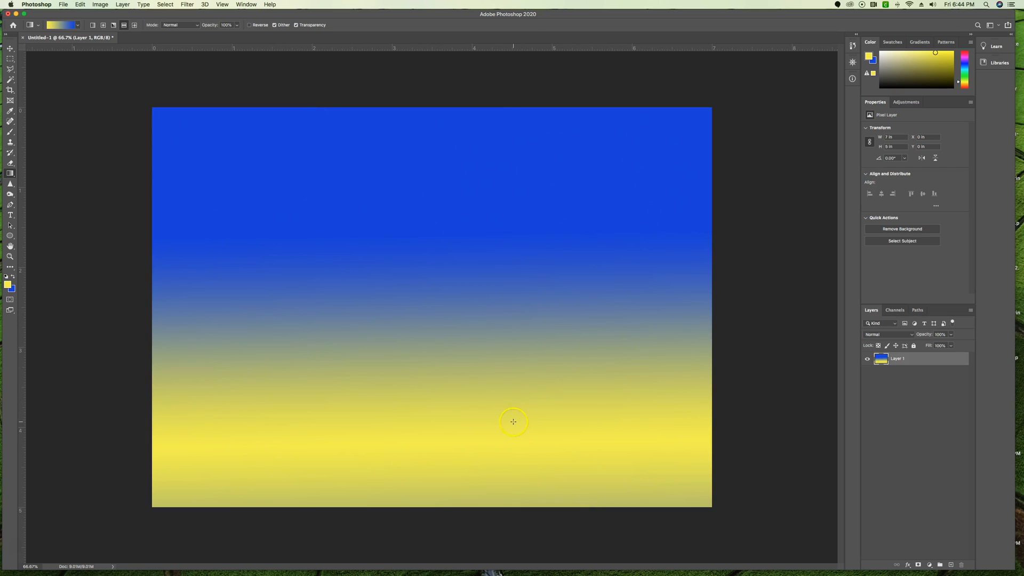
pyautogui.moveTo(438, 506); pyautogui.dragTo(446, 251)
pyautogui.moveTo(443, 485); pyautogui.dragTo(446, 100)
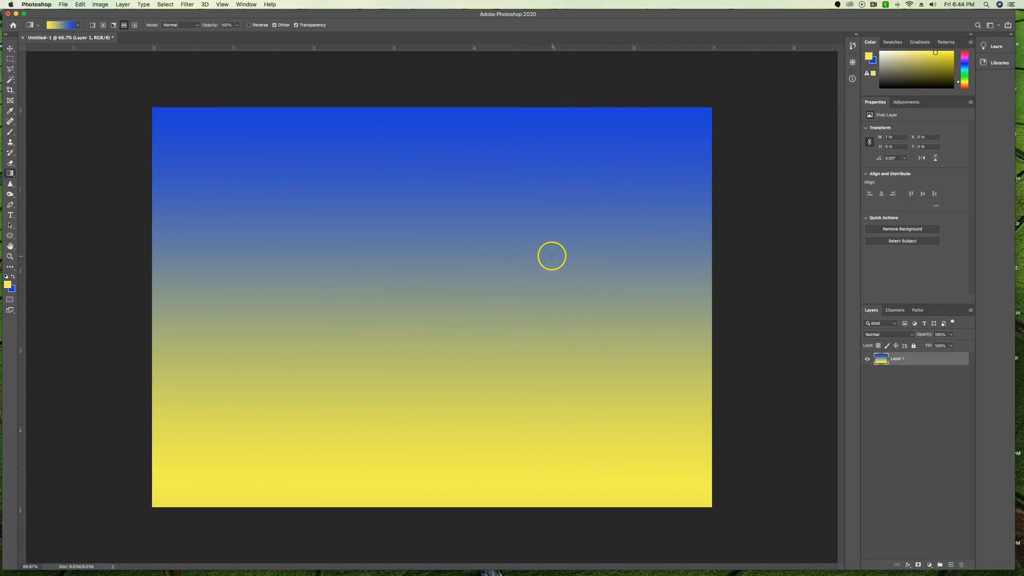
pyautogui.moveTo(425, 289); pyautogui.dragTo(645, 464)
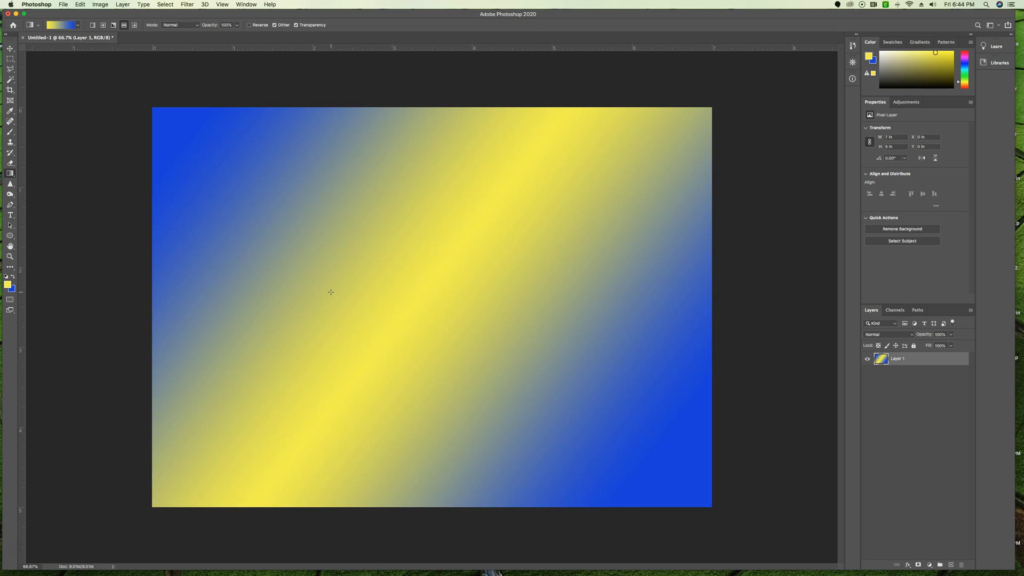
# Switch to the Diamond Gradient style and draw diamonds of varied sizes, ending with a small one in the canvas's upper middle.
pyautogui.click(135, 25)
pyautogui.moveTo(448, 299); pyautogui.dragTo(557, 302)
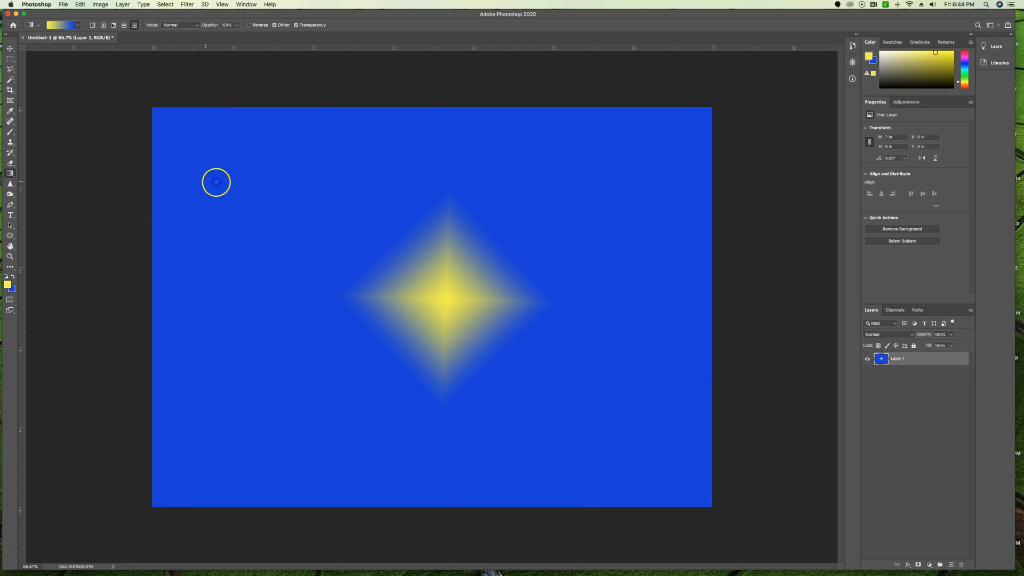
pyautogui.moveTo(205, 182); pyautogui.dragTo(267, 181)
pyautogui.moveTo(463, 186); pyautogui.dragTo(683, 229)
pyautogui.moveTo(385, 400); pyautogui.dragTo(601, 415)
pyautogui.moveTo(537, 196); pyautogui.dragTo(555, 196)
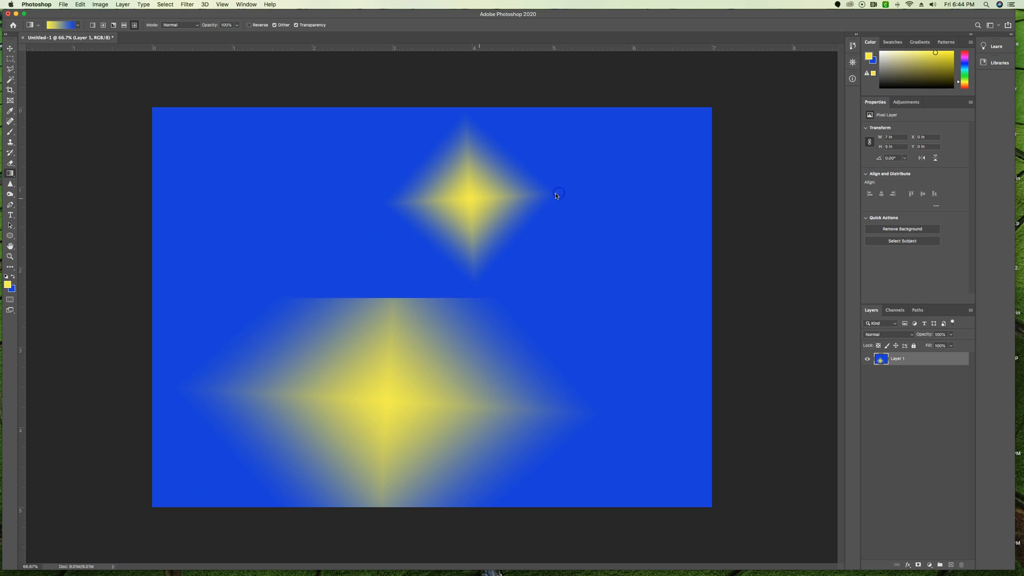
# Set the gradient blending mode to Lighten and add six diamonds of varied sizes across the canvas around the existing one.
pyautogui.click(198, 25)
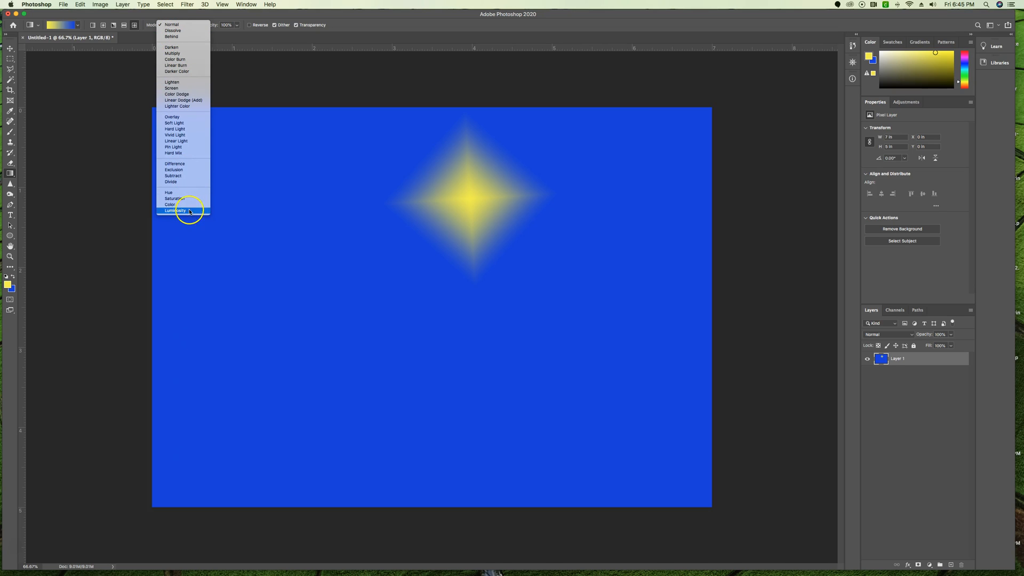
pyautogui.click(176, 83)
pyautogui.moveTo(288, 208); pyautogui.dragTo(384, 217)
pyautogui.moveTo(320, 393); pyautogui.dragTo(453, 373)
pyautogui.moveTo(544, 287)
pyautogui.mouseDown()
pyautogui.moveTo(638, 233)
pyautogui.moveTo(635, 278)
pyautogui.mouseUp()
pyautogui.moveTo(618, 169); pyautogui.dragTo(684, 149)
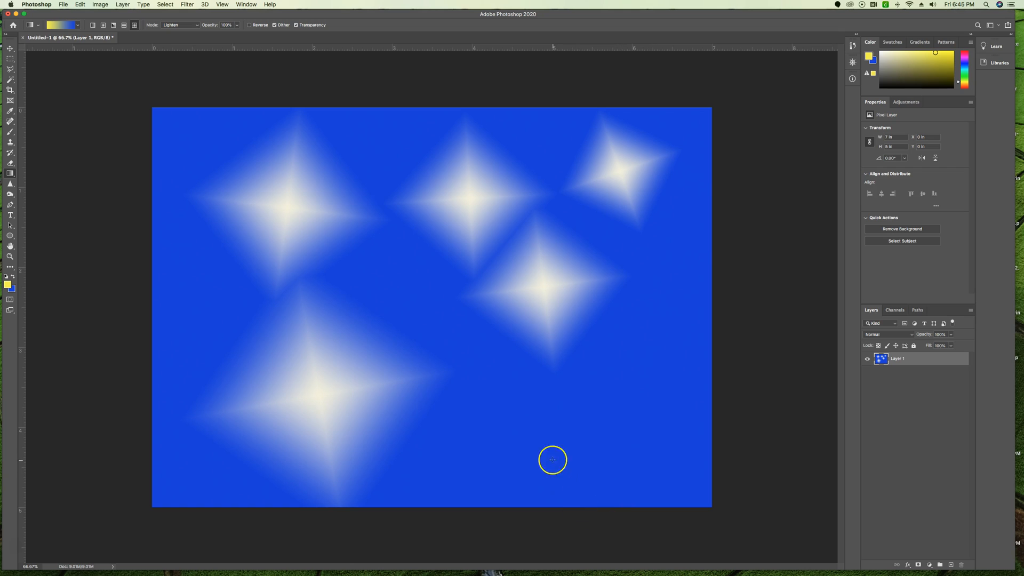
pyautogui.moveTo(553, 459); pyautogui.dragTo(631, 474)
pyautogui.moveTo(409, 315); pyautogui.dragTo(446, 327)
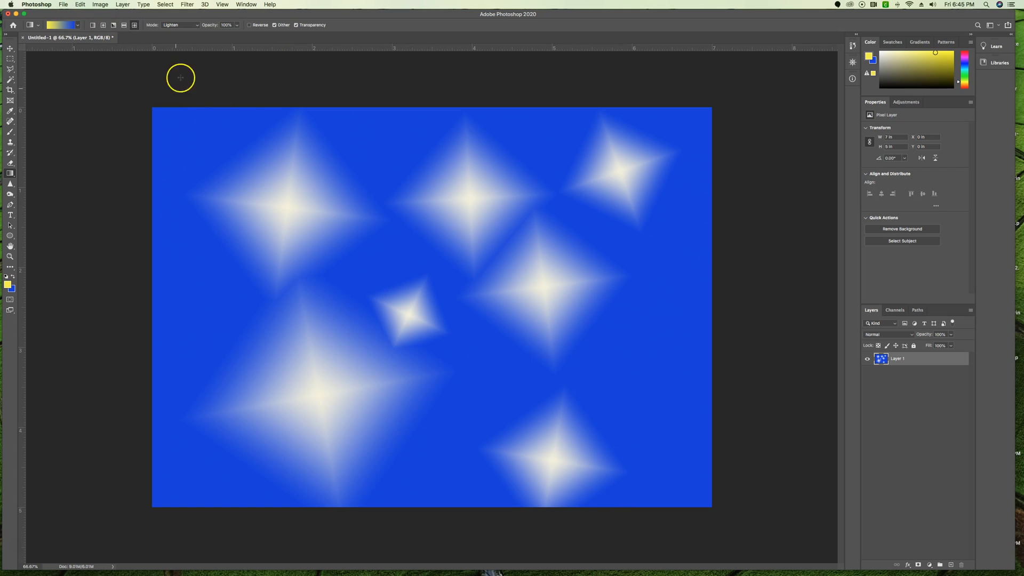
# Lower the gradient opacity to 19% and add seven faint diamonds in the gaps between the bright ones.
pyautogui.click(237, 25)
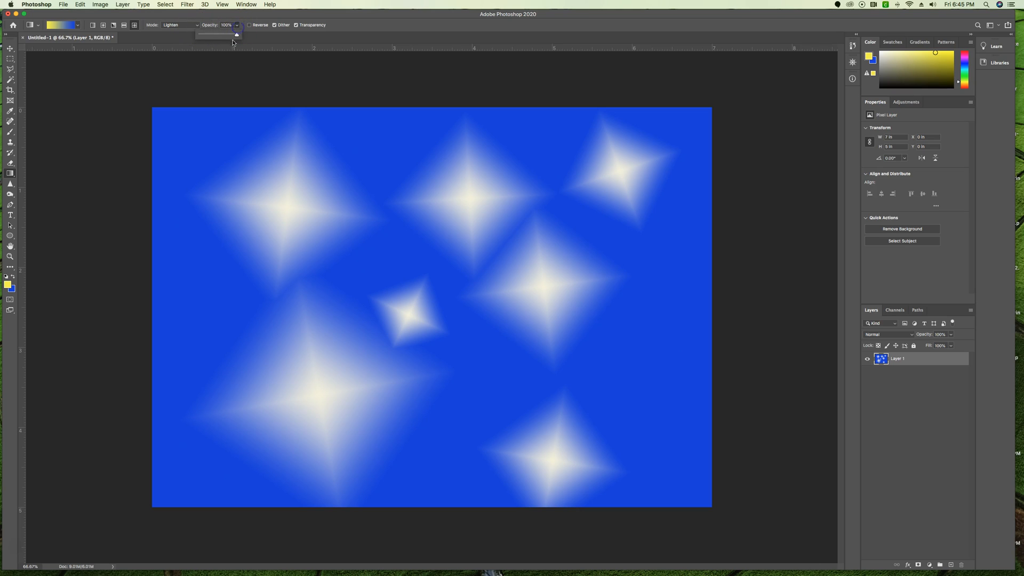
pyautogui.moveTo(217, 37); pyautogui.dragTo(206, 38)
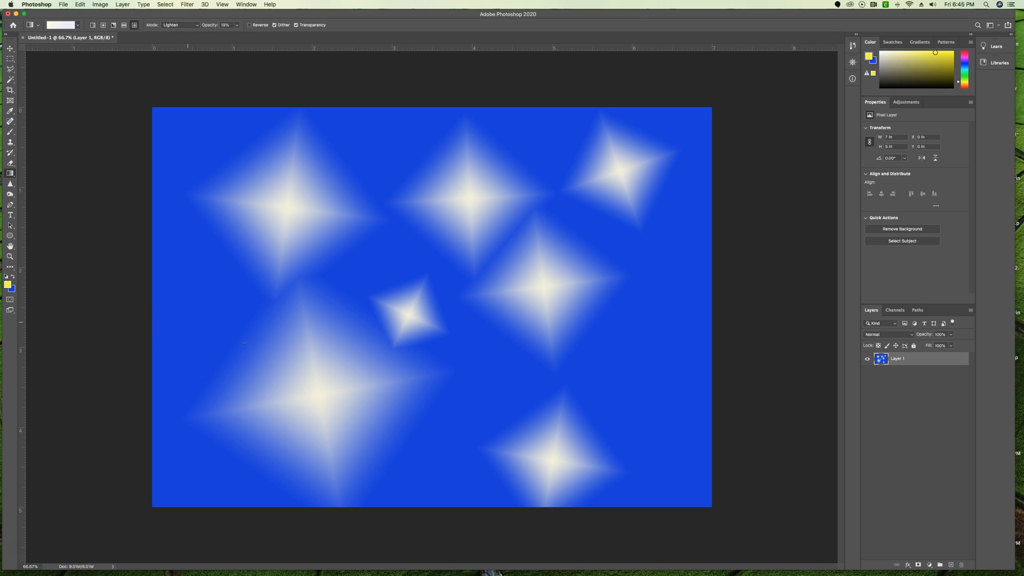
pyautogui.moveTo(190, 320); pyautogui.dragTo(253, 355)
pyautogui.moveTo(195, 130); pyautogui.dragTo(288, 188)
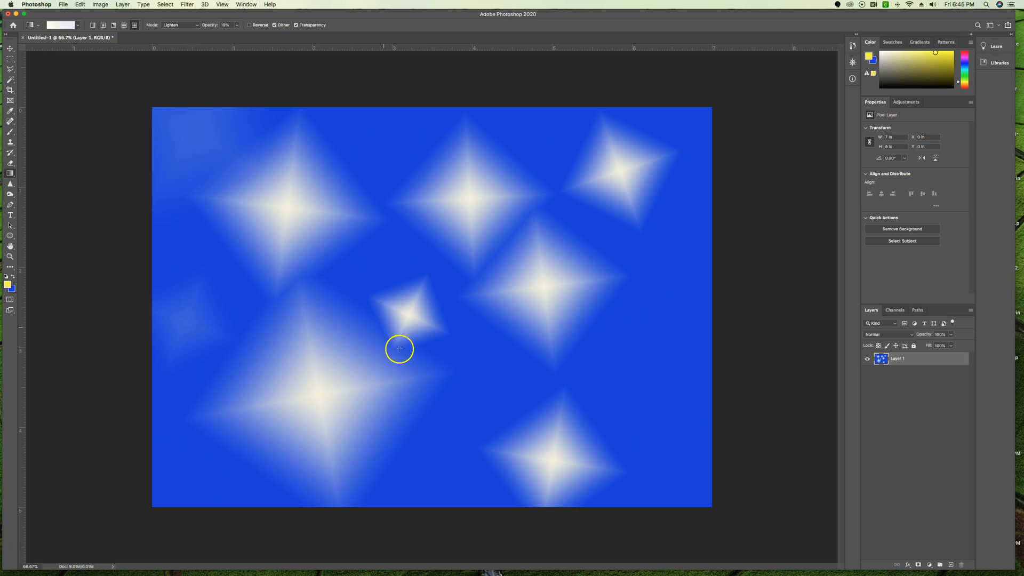
pyautogui.moveTo(379, 139); pyautogui.dragTo(428, 169)
pyautogui.moveTo(474, 348); pyautogui.dragTo(523, 385)
pyautogui.moveTo(448, 446); pyautogui.dragTo(489, 446)
pyautogui.moveTo(634, 366); pyautogui.dragTo(688, 355)
pyautogui.moveTo(659, 258); pyautogui.dragTo(703, 257)
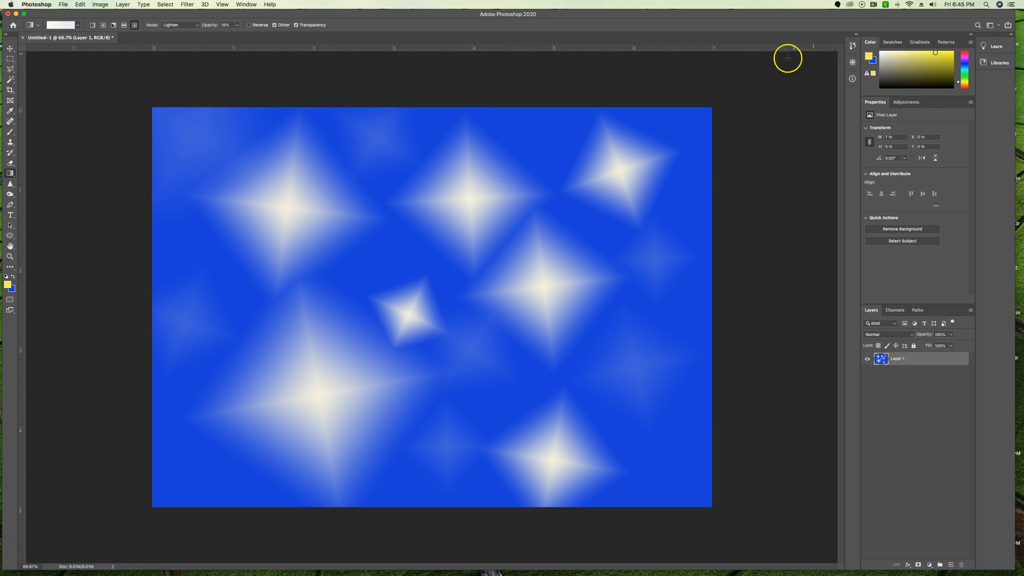
pyautogui.click(247, 4)
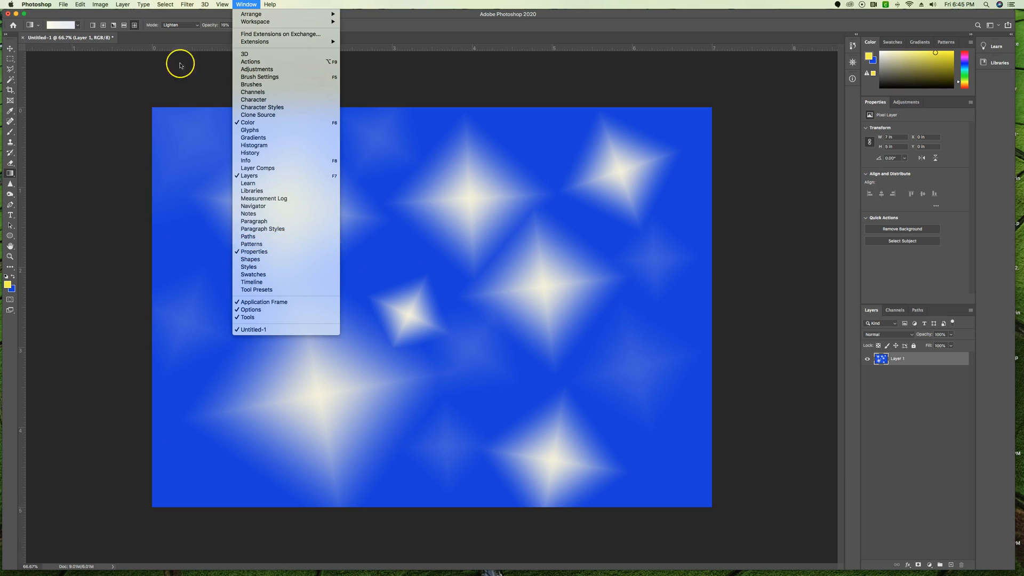
pyautogui.moveTo(65, 7)
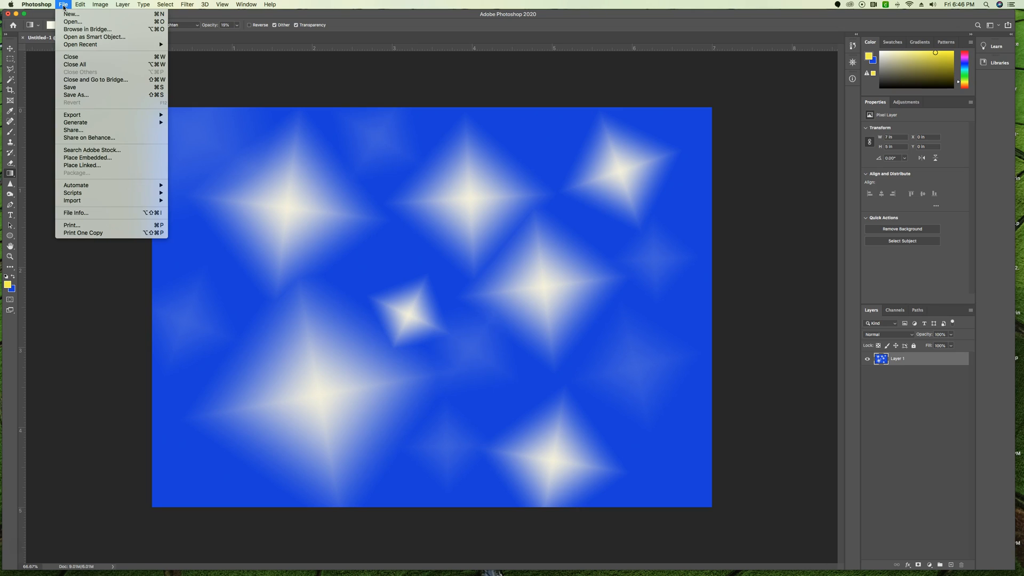
pyautogui.click(80, 4)
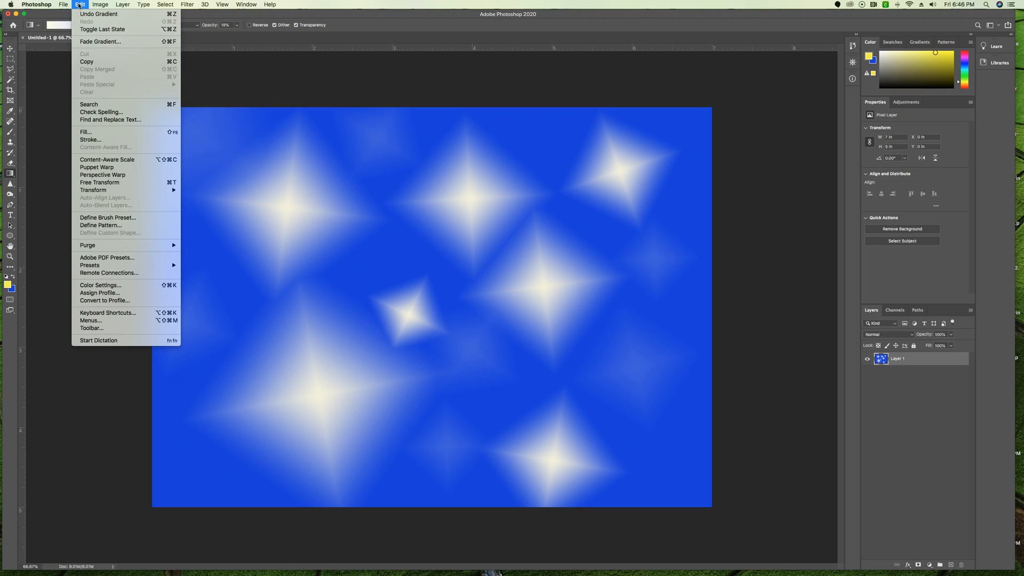
pyautogui.click(45, 10)
pyautogui.click(752, 104)
# Show the History panel extended to its full list of states and select the New state to revert the document.
pyautogui.click(246, 5)
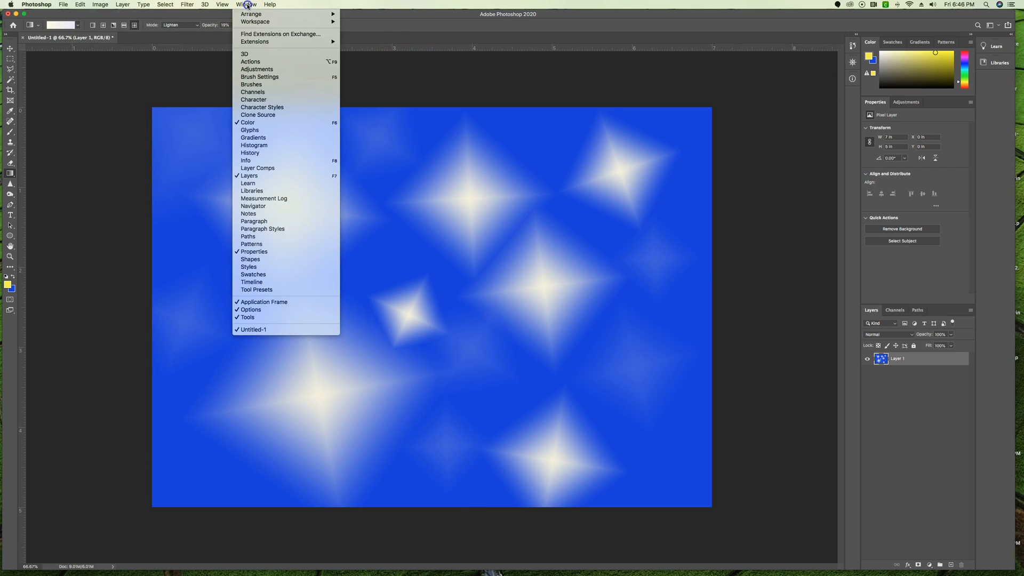
pyautogui.click(263, 152)
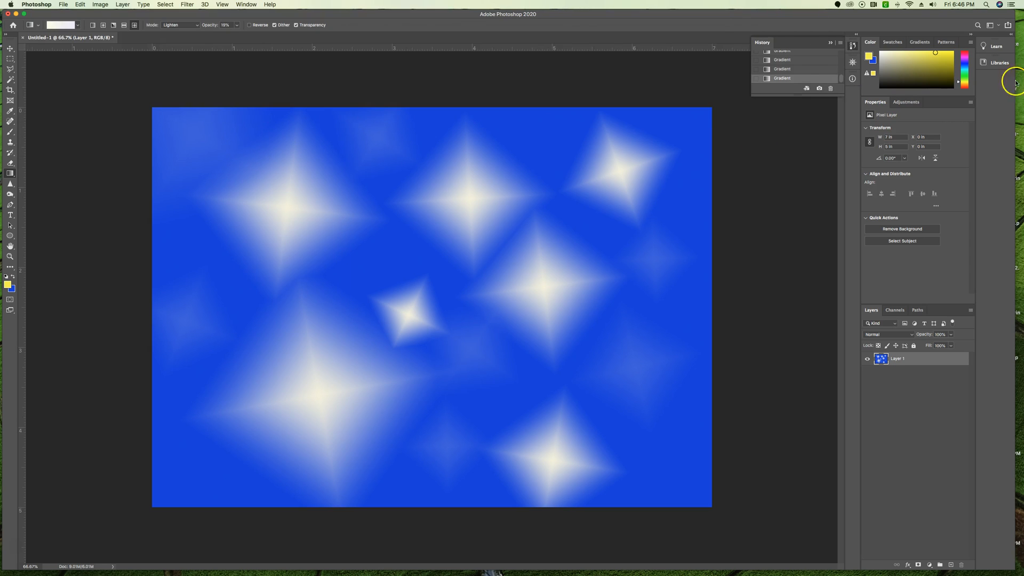
pyautogui.moveTo(784, 96); pyautogui.dragTo(738, 529)
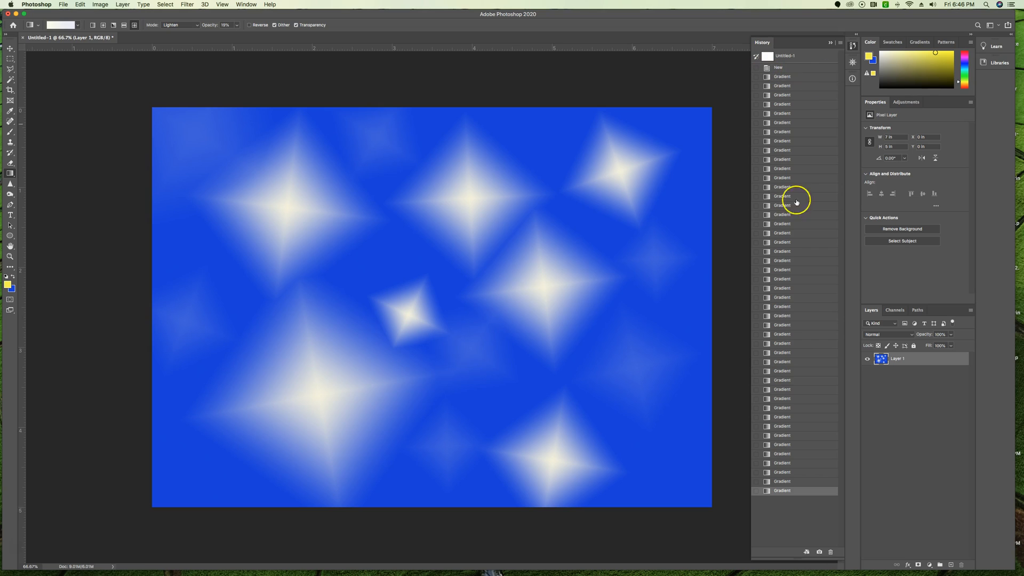
pyautogui.click(767, 68)
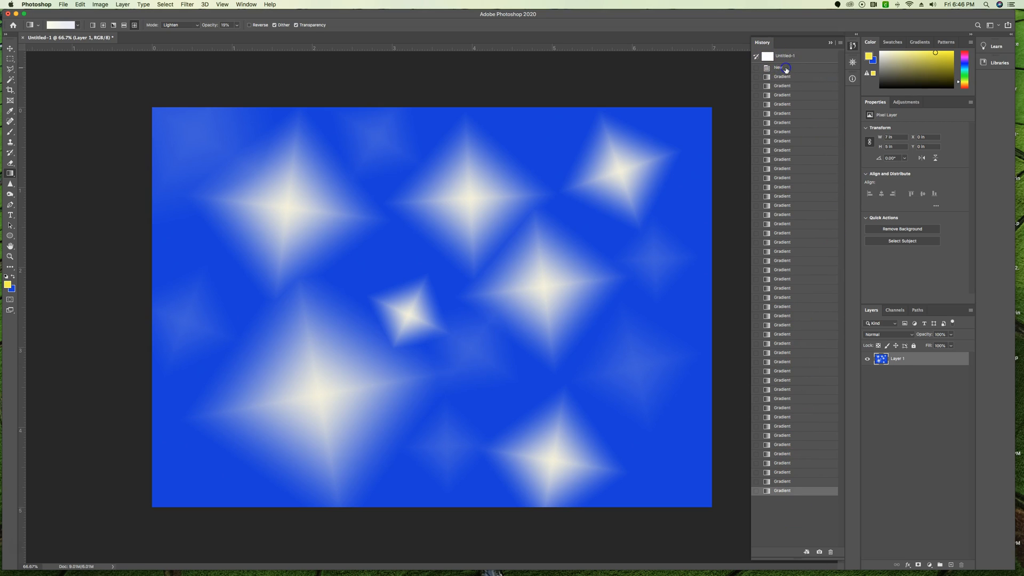